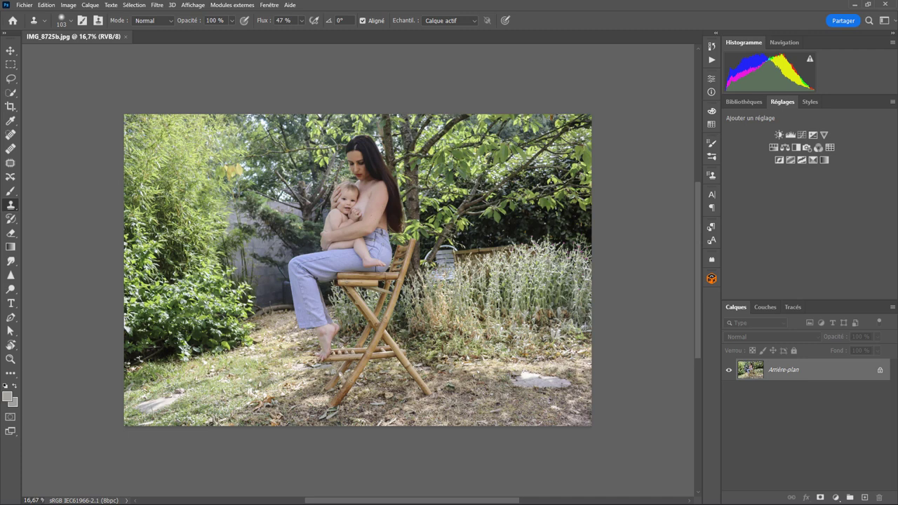
Zoom in, sample the plant stems and clone them over the wooden bench.
{"action": "scroll", "coordinate": [573, 260], "scroll_direction": "up", "scroll_amount": 2}
{"action": "scroll", "coordinate": [567, 261], "scroll_direction": "up", "scroll_amount": 2}
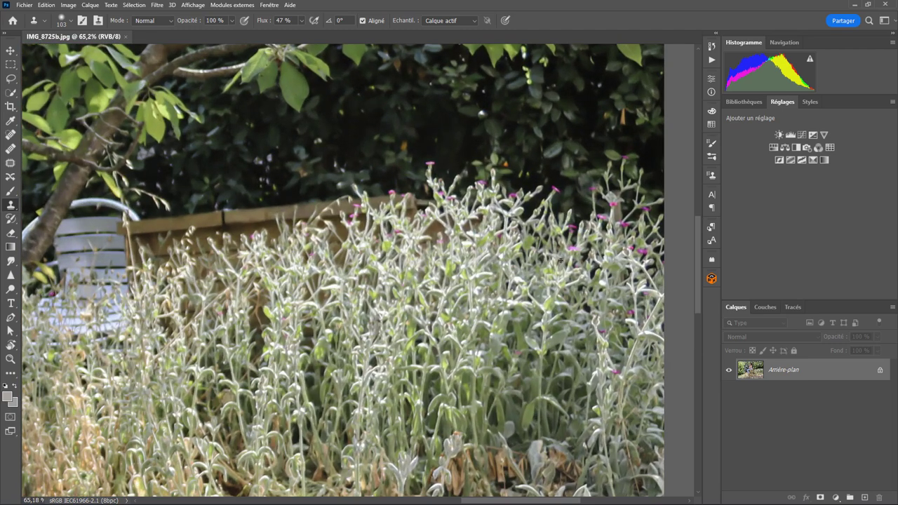
{"action": "scroll", "coordinate": [561, 261], "scroll_direction": "up", "scroll_amount": 1}
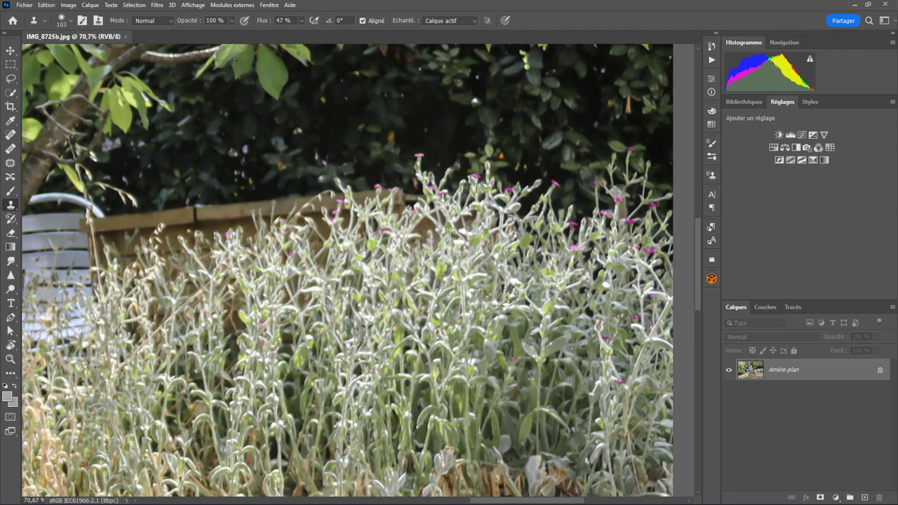
{"action": "left_click_drag", "start_coordinate": [623, 168], "coordinate": [493, 185]}
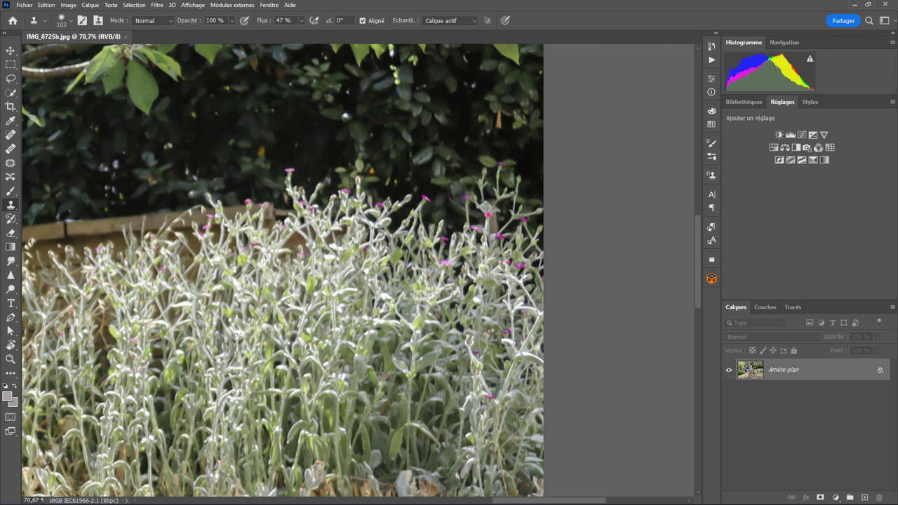
{"action": "left_click_drag", "start_coordinate": [306, 260], "coordinate": [392, 263]}
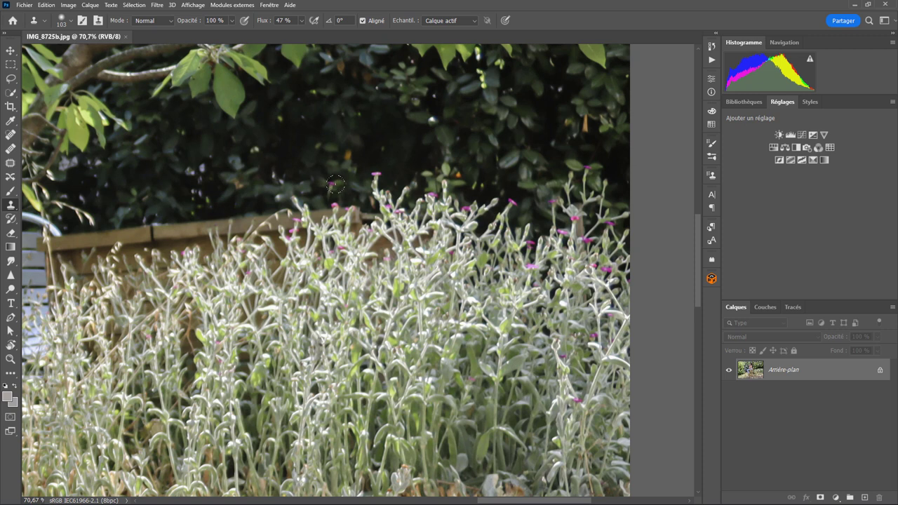
{"action": "left_click", "coordinate": [344, 198]}
{"action": "mouse_move", "coordinate": [344, 198]}
{"action": "left_mouse_down"}
{"action": "mouse_move", "coordinate": [313, 256]}
{"action": "mouse_move", "coordinate": [209, 238]}
{"action": "mouse_move", "coordinate": [237, 240]}
{"action": "mouse_move", "coordinate": [212, 230]}
{"action": "left_mouse_up"}
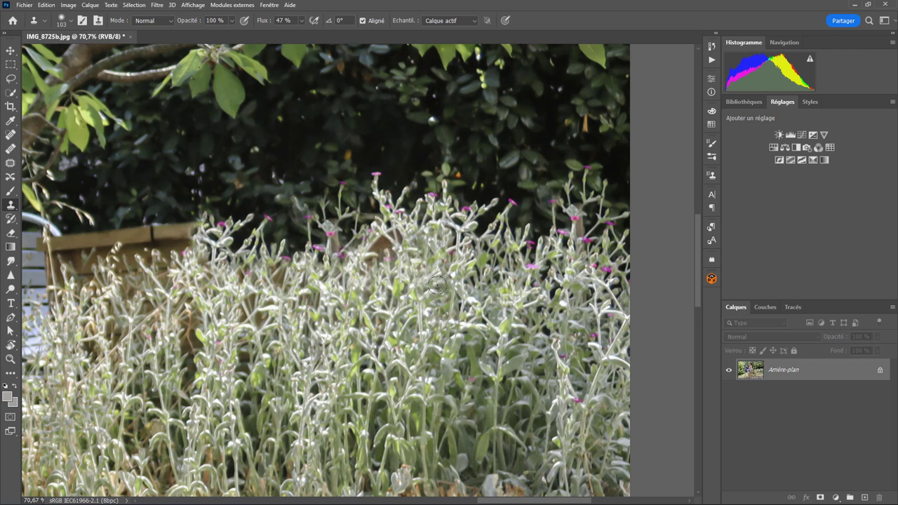
Resample the plants, clone more stems over the bench edge and blend a dark spot.
{"action": "left_click", "coordinate": [443, 290], "text": "alt"}
{"action": "left_click_drag", "start_coordinate": [369, 257], "coordinate": [376, 250]}
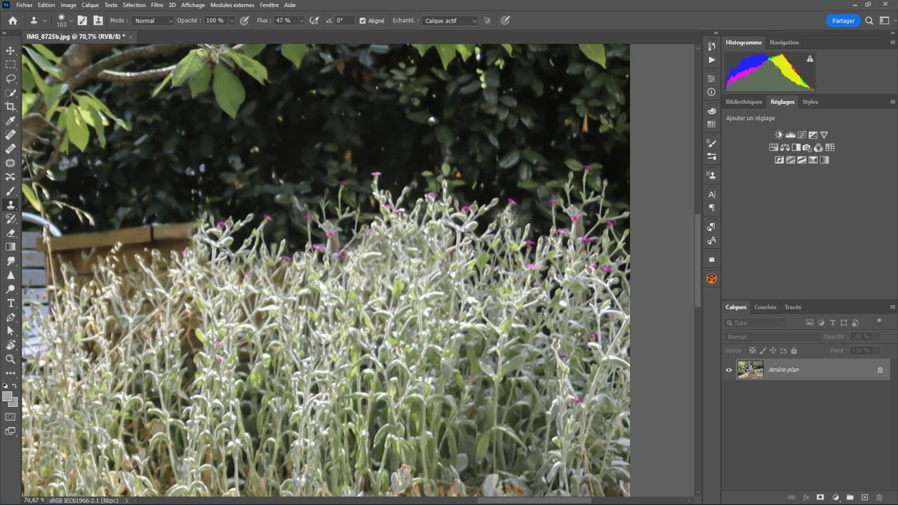
{"action": "right_click", "coordinate": [504, 220], "text": "alt"}
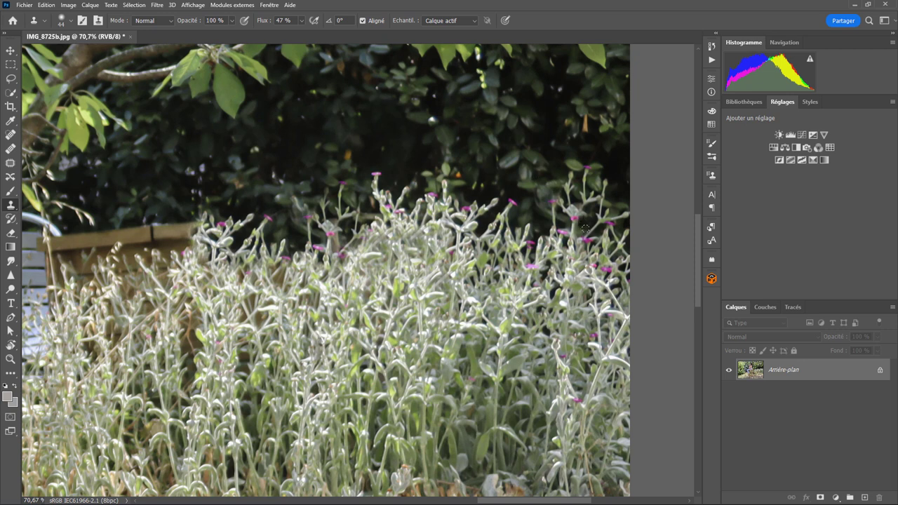
{"action": "left_click", "coordinate": [357, 245]}
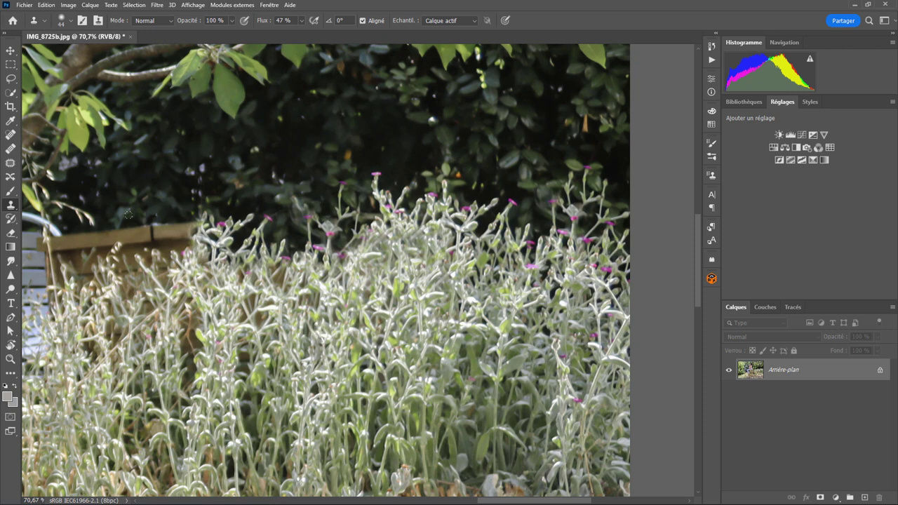
Enlarge the clone brush to 86 px and cover the bench edge with pink-tipped stems.
{"action": "left_click_drag", "start_coordinate": [373, 153], "coordinate": [545, 181]}
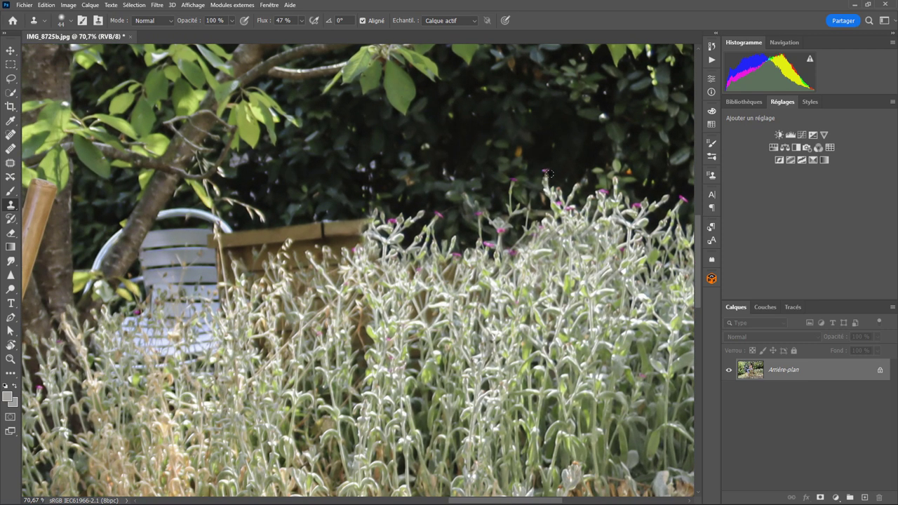
{"action": "left_click_drag", "start_coordinate": [551, 172], "coordinate": [561, 169]}
{"action": "left_click", "coordinate": [545, 179]}
{"action": "mouse_move", "coordinate": [347, 201]}
{"action": "left_mouse_down"}
{"action": "mouse_move", "coordinate": [333, 238]}
{"action": "mouse_move", "coordinate": [294, 230]}
{"action": "mouse_move", "coordinate": [249, 252]}
{"action": "mouse_move", "coordinate": [276, 299]}
{"action": "mouse_move", "coordinate": [317, 273]}
{"action": "left_mouse_up"}
Clone plant texture over the white chair's lower slats.
{"action": "scroll", "coordinate": [379, 337], "scroll_direction": "down", "scroll_amount": 2}
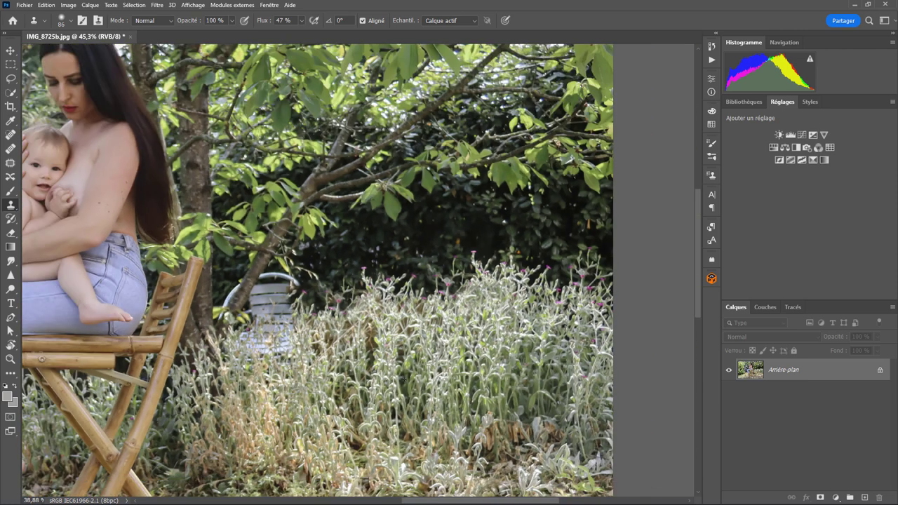
{"action": "scroll", "coordinate": [378, 336], "scroll_direction": "down", "scroll_amount": 1}
{"action": "scroll", "coordinate": [379, 337], "scroll_direction": "down", "scroll_amount": 1}
{"action": "scroll", "coordinate": [368, 344], "scroll_direction": "up", "scroll_amount": 1}
{"action": "scroll", "coordinate": [367, 344], "scroll_direction": "up", "scroll_amount": 1}
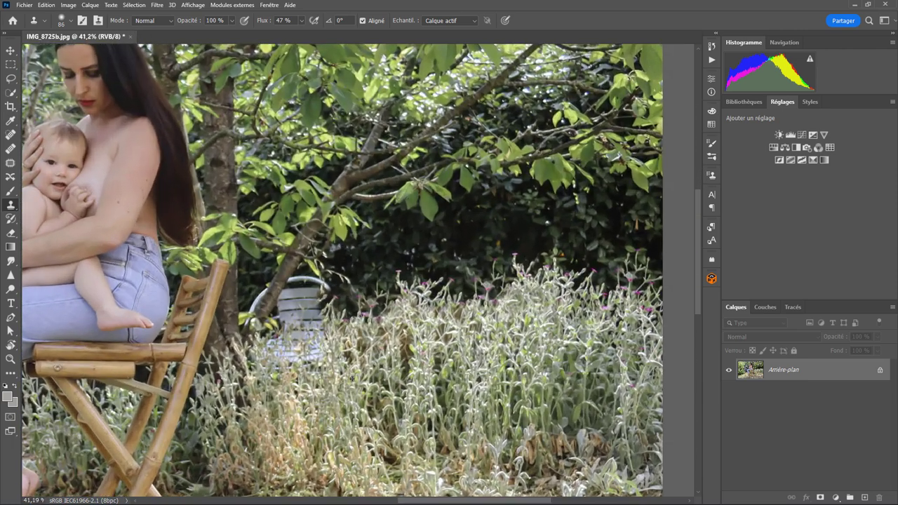
{"action": "scroll", "coordinate": [367, 343], "scroll_direction": "up", "scroll_amount": 1}
{"action": "scroll", "coordinate": [339, 337], "scroll_direction": "up", "scroll_amount": 1}
{"action": "scroll", "coordinate": [338, 337], "scroll_direction": "up", "scroll_amount": 1}
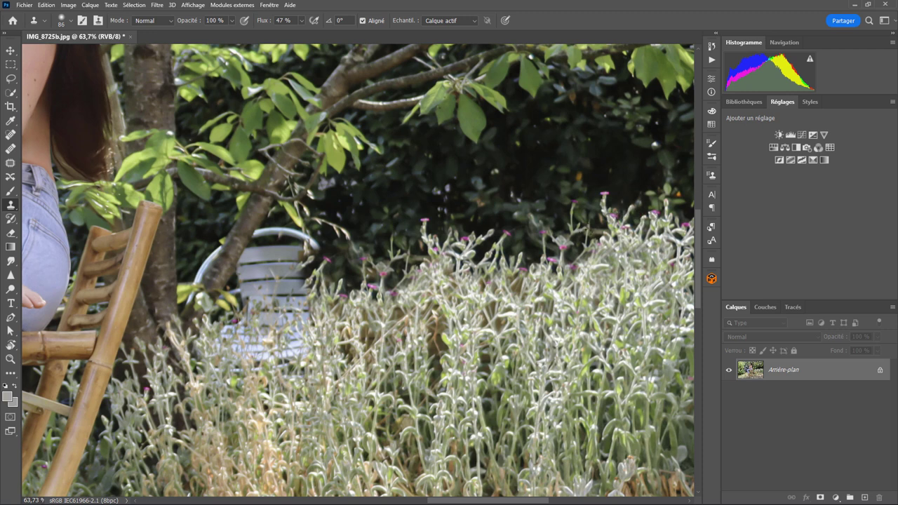
{"action": "mouse_move", "coordinate": [288, 273]}
{"action": "left_mouse_down"}
{"action": "mouse_move", "coordinate": [240, 335]}
{"action": "mouse_move", "coordinate": [240, 325]}
{"action": "mouse_move", "coordinate": [226, 324]}
{"action": "left_mouse_up"}
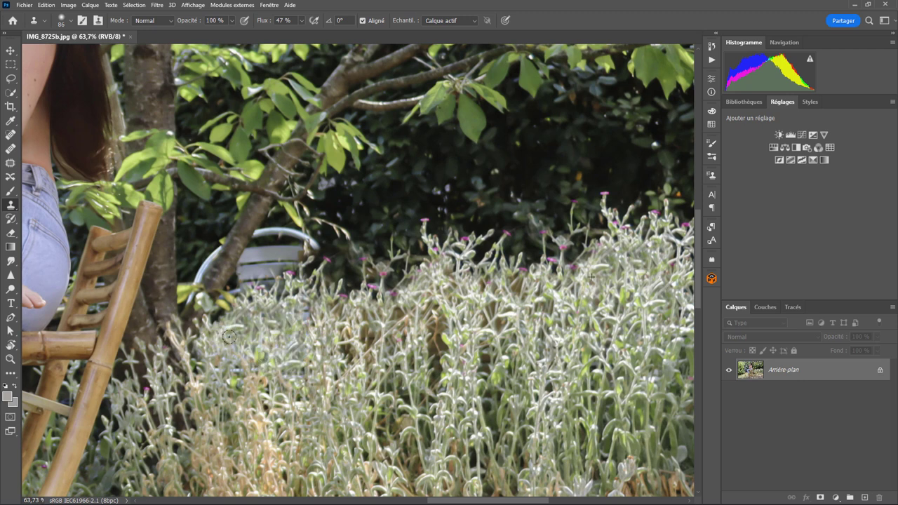
{"action": "mouse_move", "coordinate": [275, 342]}
{"action": "left_mouse_down"}
{"action": "mouse_move", "coordinate": [288, 338]}
{"action": "mouse_move", "coordinate": [303, 290]}
{"action": "left_mouse_up"}
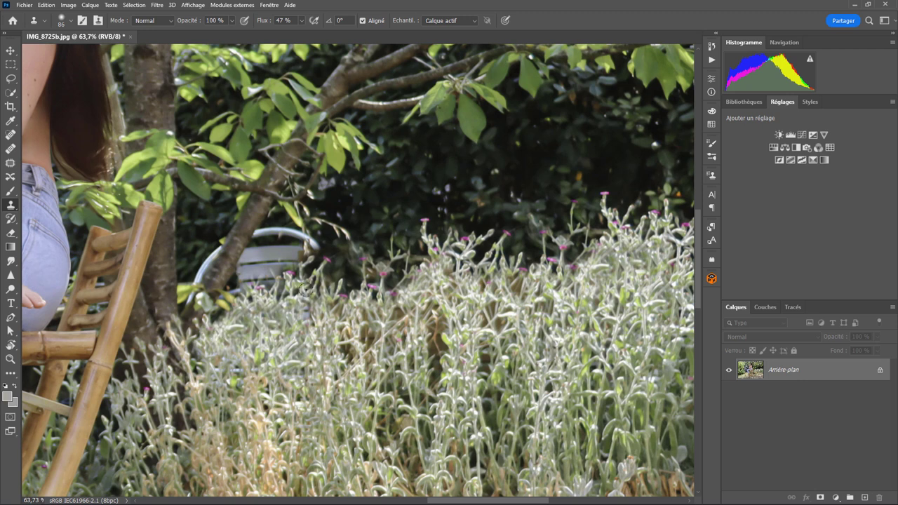
Set the Clone Stamp brush size to 55 px.
{"action": "scroll", "coordinate": [308, 284], "scroll_direction": "up", "scroll_amount": 1}
{"action": "scroll", "coordinate": [302, 267], "scroll_direction": "up", "scroll_amount": 1}
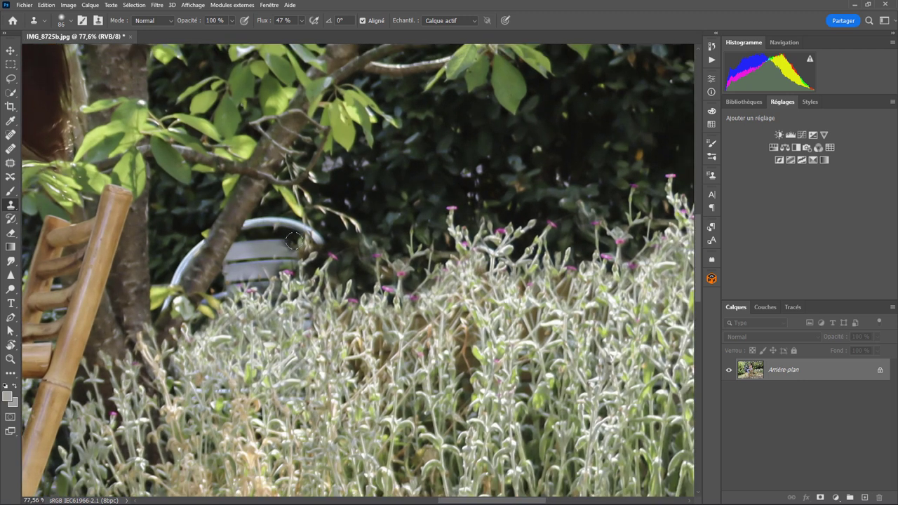
{"action": "right_click", "coordinate": [293, 241], "text": "alt"}
{"action": "left_click_drag", "start_coordinate": [280, 288], "coordinate": [278, 303]}
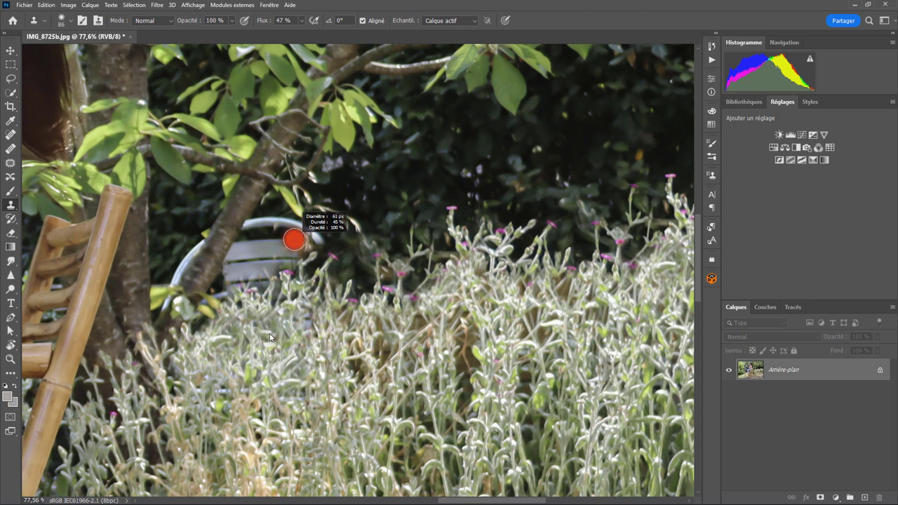
{"action": "left_click_drag", "start_coordinate": [271, 337], "coordinate": [270, 324]}
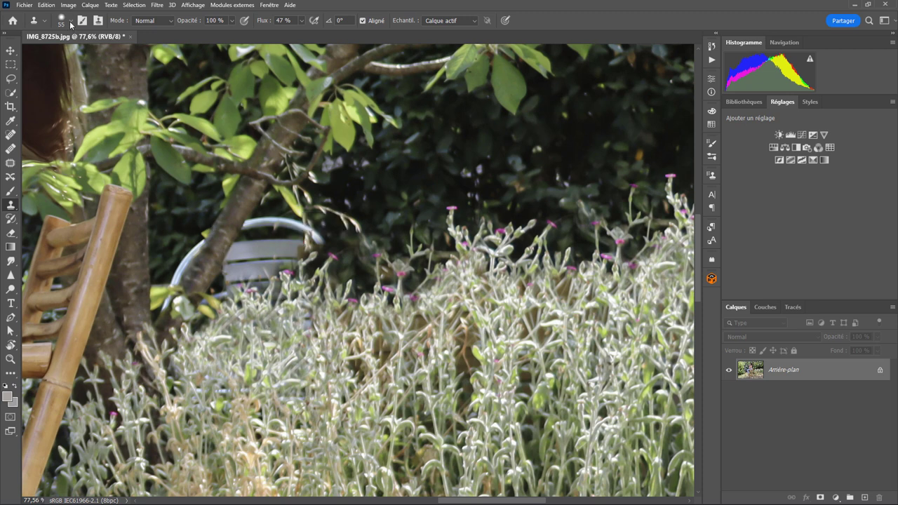
{"action": "left_click", "coordinate": [71, 24]}
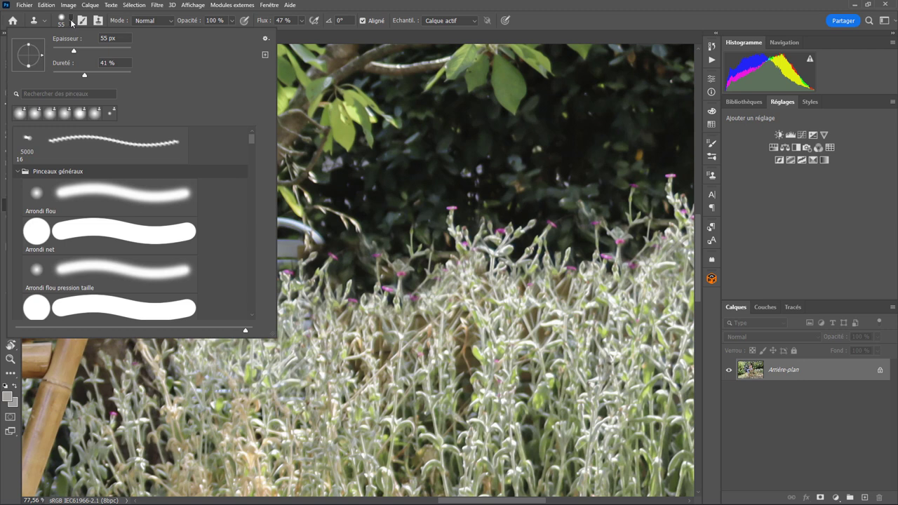
{"action": "left_click", "coordinate": [71, 24]}
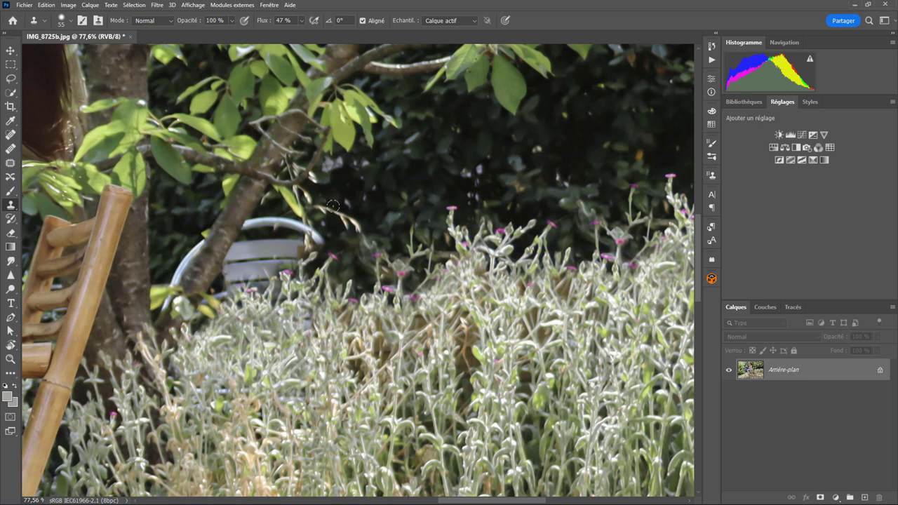
Retouch the patch above the chair and cover the white chair rim with foliage.
{"action": "left_click", "coordinate": [343, 171]}
{"action": "left_click", "coordinate": [71, 24]}
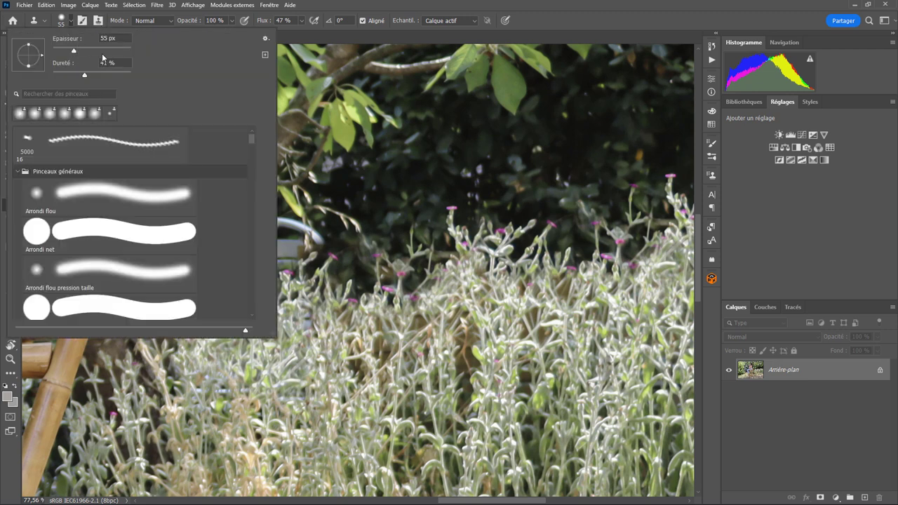
{"action": "left_click", "coordinate": [376, 198]}
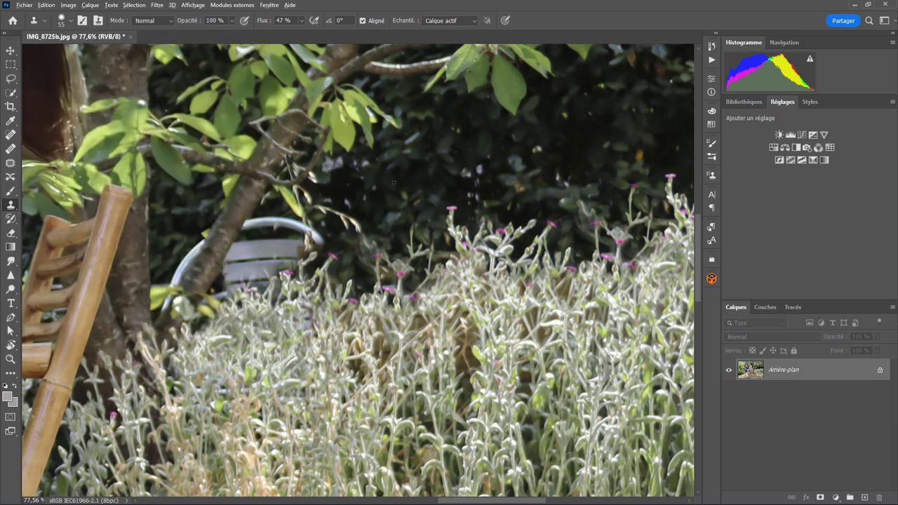
{"action": "mouse_move", "coordinate": [309, 235]}
{"action": "left_mouse_down"}
{"action": "mouse_move", "coordinate": [257, 251]}
{"action": "mouse_move", "coordinate": [253, 274]}
{"action": "mouse_move", "coordinate": [251, 241]}
{"action": "mouse_move", "coordinate": [244, 250]}
{"action": "mouse_move", "coordinate": [255, 225]}
{"action": "left_mouse_up"}
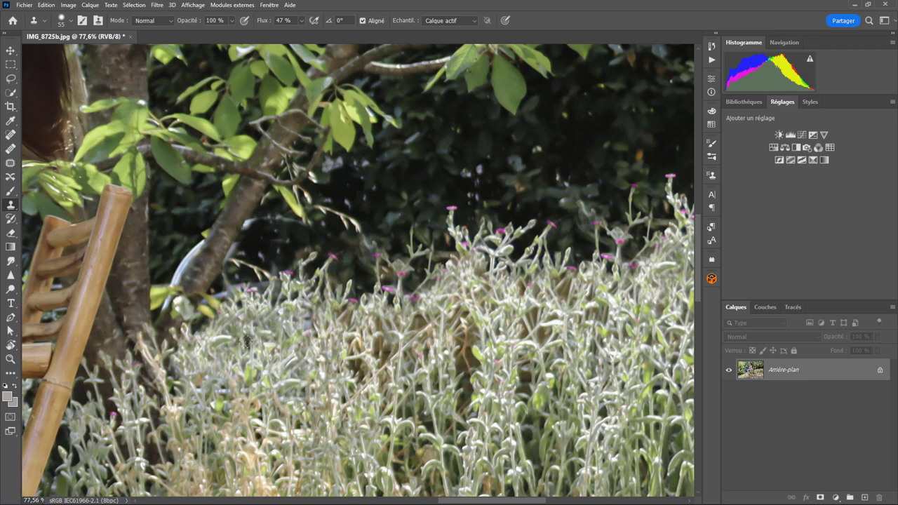
Shrink the clone brush to 9 px and paint dark foliage over the rim beside the branch.
{"action": "scroll", "coordinate": [247, 245], "scroll_direction": "up", "scroll_amount": 4}
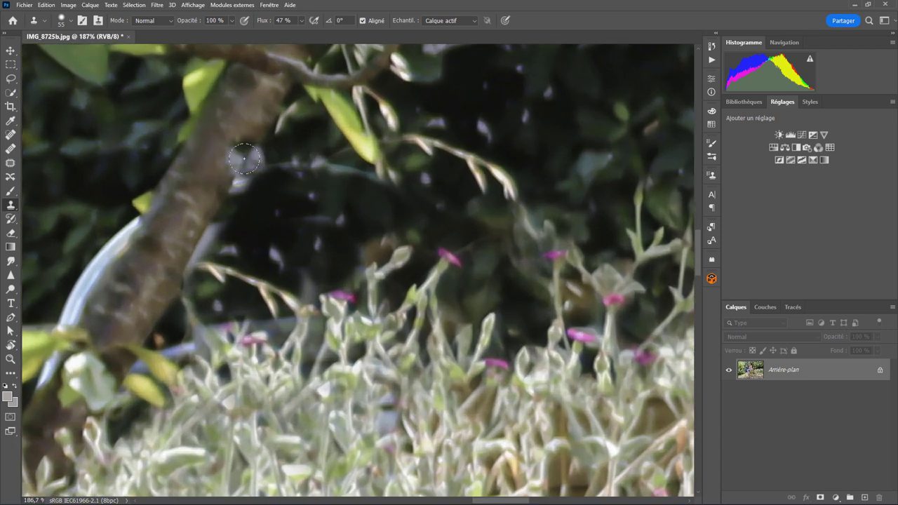
{"action": "left_click_drag", "start_coordinate": [264, 174], "coordinate": [244, 168]}
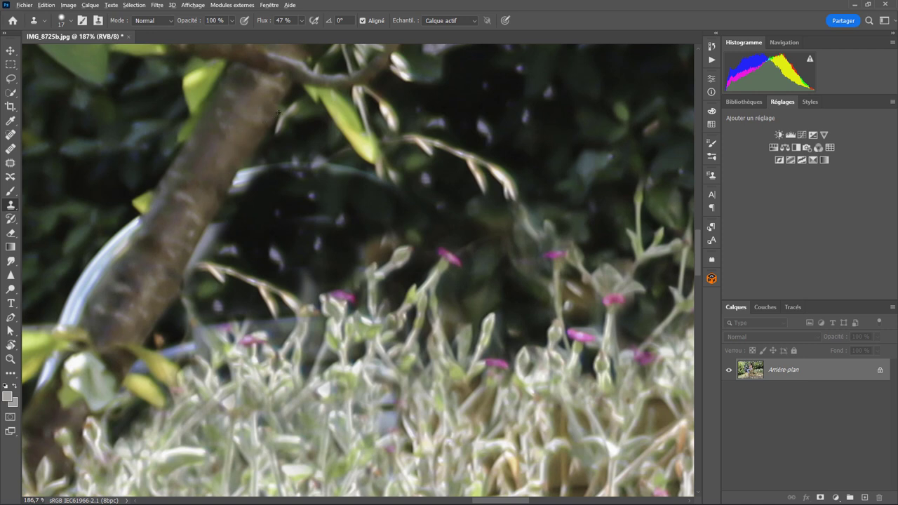
{"action": "left_click_drag", "start_coordinate": [245, 163], "coordinate": [258, 177]}
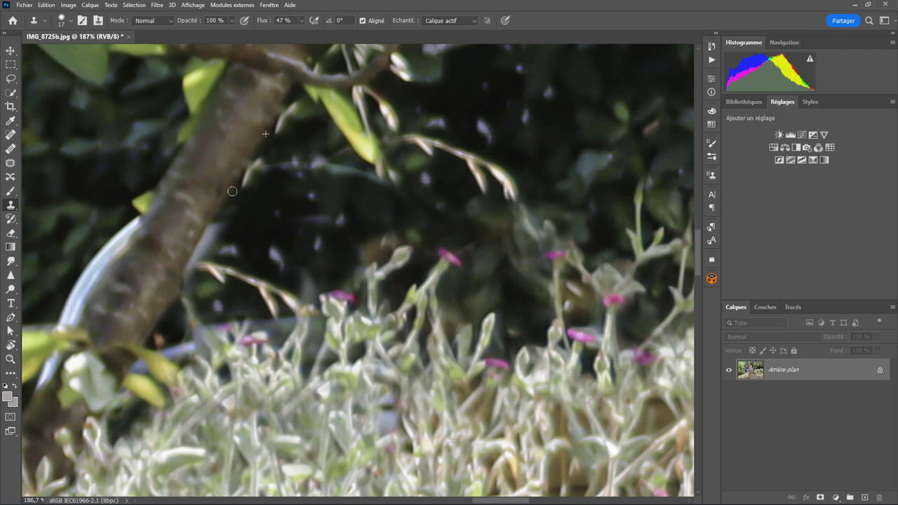
{"action": "left_click_drag", "start_coordinate": [262, 173], "coordinate": [216, 222]}
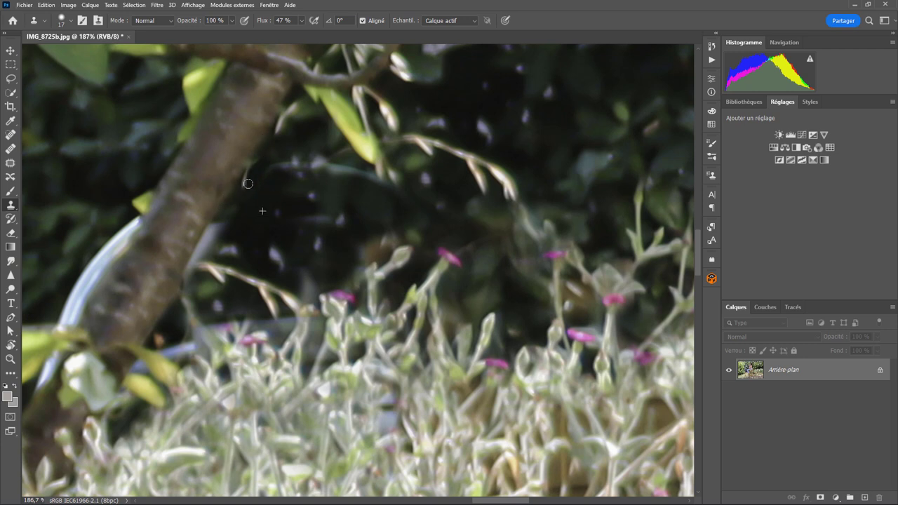
{"action": "mouse_move", "coordinate": [207, 234]}
{"action": "left_mouse_down"}
{"action": "mouse_move", "coordinate": [193, 258]}
{"action": "mouse_move", "coordinate": [215, 240]}
{"action": "mouse_move", "coordinate": [185, 271]}
{"action": "mouse_move", "coordinate": [192, 279]}
{"action": "mouse_move", "coordinate": [206, 258]}
{"action": "left_mouse_up"}
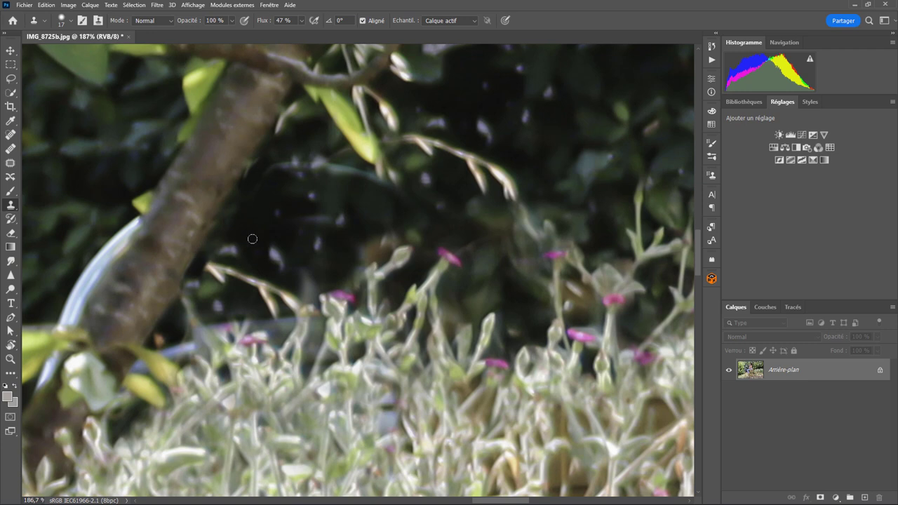
{"action": "left_click_drag", "start_coordinate": [178, 365], "coordinate": [175, 350]}
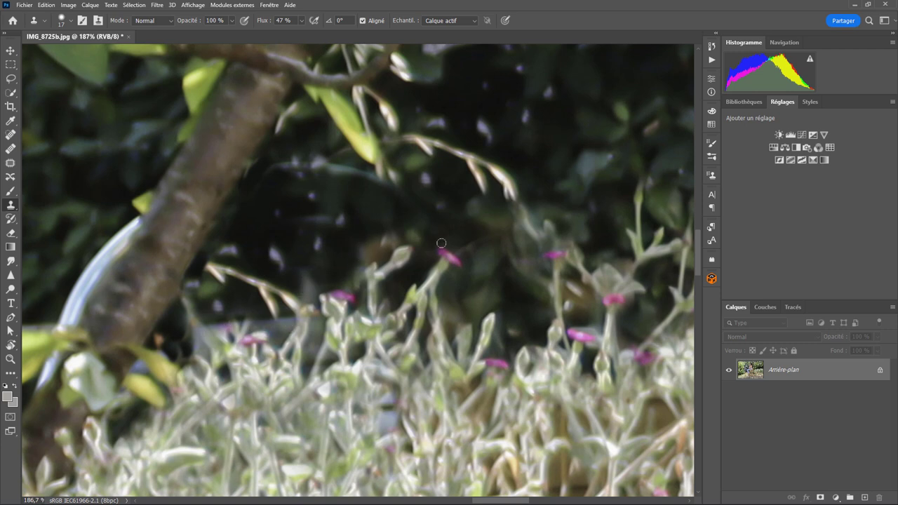
{"action": "mouse_move", "coordinate": [284, 334]}
{"action": "left_mouse_down"}
{"action": "mouse_move", "coordinate": [288, 324]}
{"action": "mouse_move", "coordinate": [300, 330]}
{"action": "left_mouse_up"}
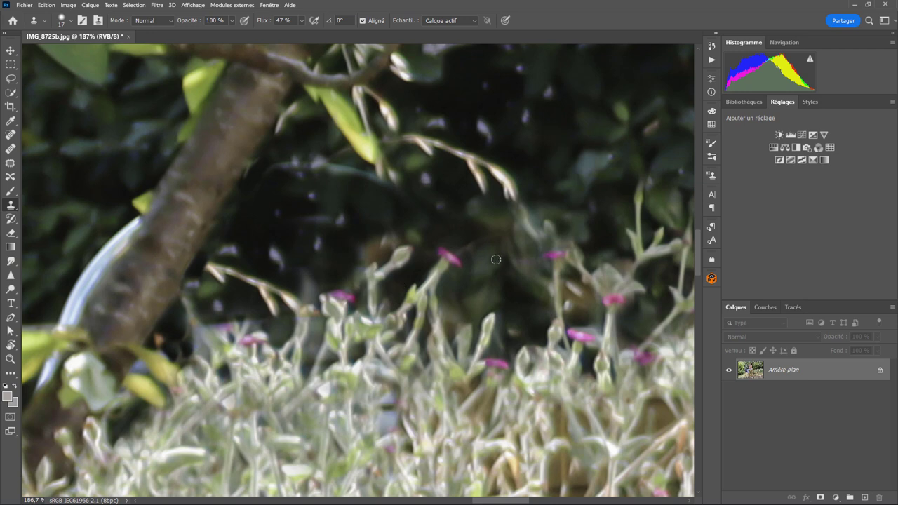
{"action": "left_click_drag", "start_coordinate": [196, 345], "coordinate": [191, 338]}
Clone foliage over the white tube beside the trunk, then fit the photo on screen.
{"action": "scroll", "coordinate": [391, 303], "scroll_direction": "down", "scroll_amount": 5}
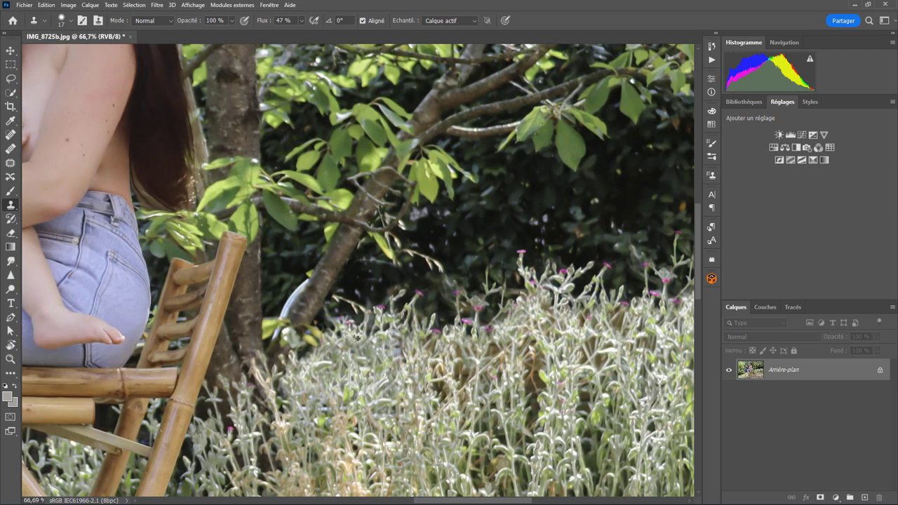
{"action": "scroll", "coordinate": [357, 338], "scroll_direction": "down", "scroll_amount": 1}
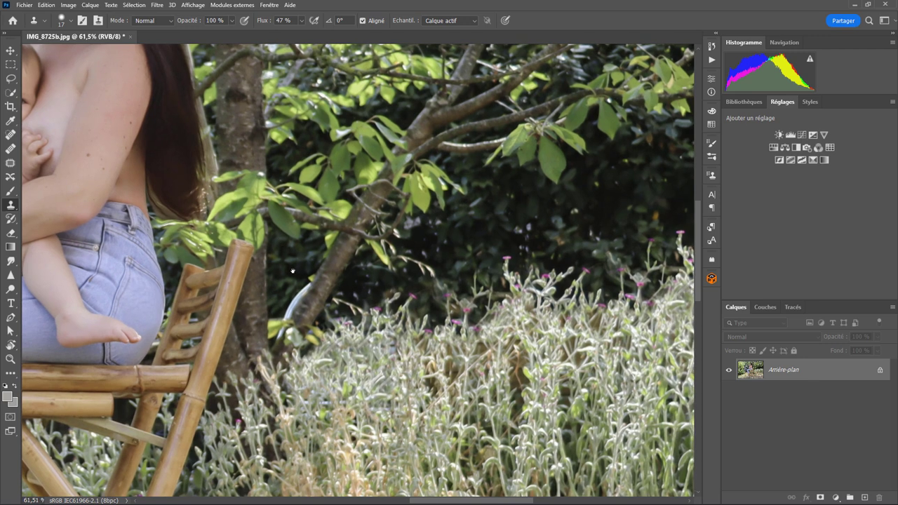
{"action": "left_click_drag", "start_coordinate": [282, 248], "coordinate": [367, 234]}
{"action": "scroll", "coordinate": [375, 253], "scroll_direction": "up", "scroll_amount": 5}
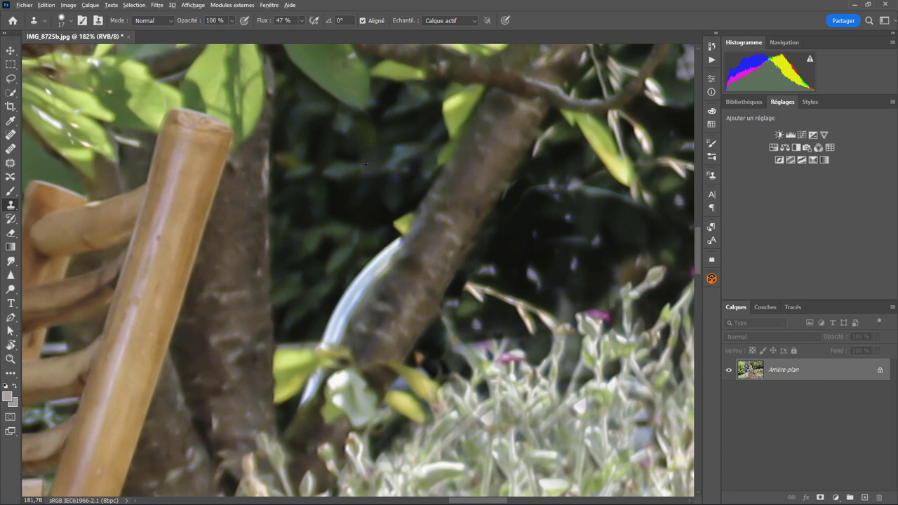
{"action": "mouse_move", "coordinate": [376, 250]}
{"action": "left_mouse_down"}
{"action": "mouse_move", "coordinate": [394, 239]}
{"action": "mouse_move", "coordinate": [343, 316]}
{"action": "mouse_move", "coordinate": [356, 276]}
{"action": "mouse_move", "coordinate": [363, 302]}
{"action": "mouse_move", "coordinate": [386, 266]}
{"action": "mouse_move", "coordinate": [330, 338]}
{"action": "left_mouse_up"}
{"action": "mouse_move", "coordinate": [313, 400]}
{"action": "left_mouse_down"}
{"action": "mouse_move", "coordinate": [314, 378]}
{"action": "mouse_move", "coordinate": [304, 404]}
{"action": "left_mouse_up"}
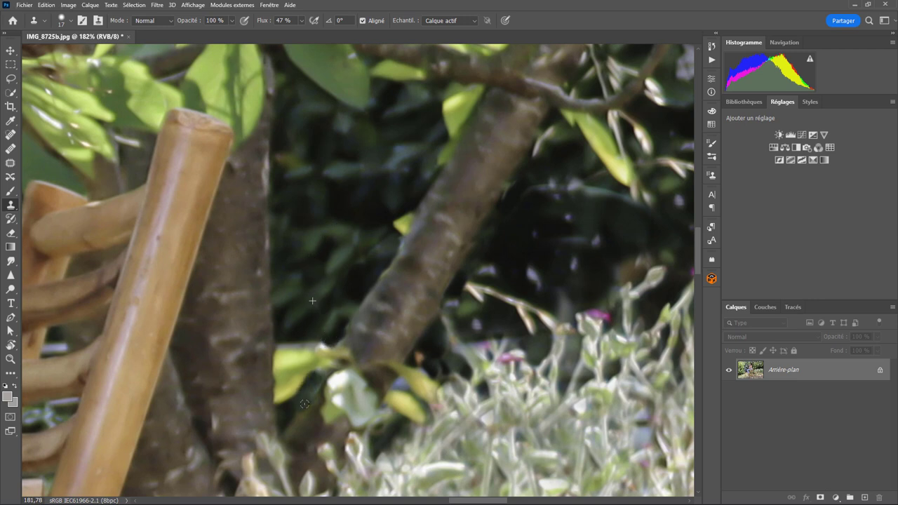
{"action": "key", "text": "ctrl+0"}
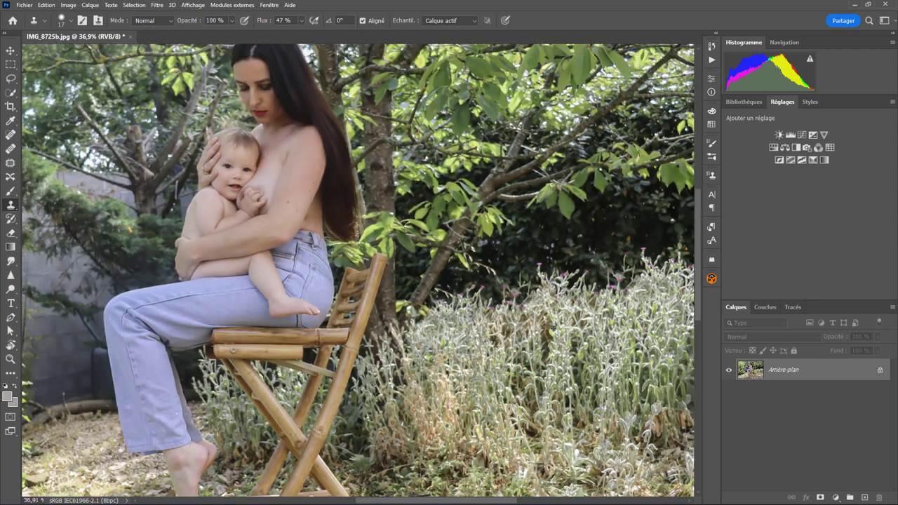
{"action": "scroll", "coordinate": [565, 400], "scroll_direction": "down", "scroll_amount": 1}
{"action": "scroll", "coordinate": [565, 400], "scroll_direction": "down", "scroll_amount": 1}
{"action": "scroll", "coordinate": [565, 400], "scroll_direction": "down", "scroll_amount": 2}
{"action": "scroll", "coordinate": [565, 399], "scroll_direction": "down", "scroll_amount": 1}
{"action": "scroll", "coordinate": [550, 399], "scroll_direction": "down", "scroll_amount": 1}
{"action": "scroll", "coordinate": [550, 400], "scroll_direction": "down", "scroll_amount": 1}
{"action": "scroll", "coordinate": [543, 401], "scroll_direction": "up", "scroll_amount": 1}
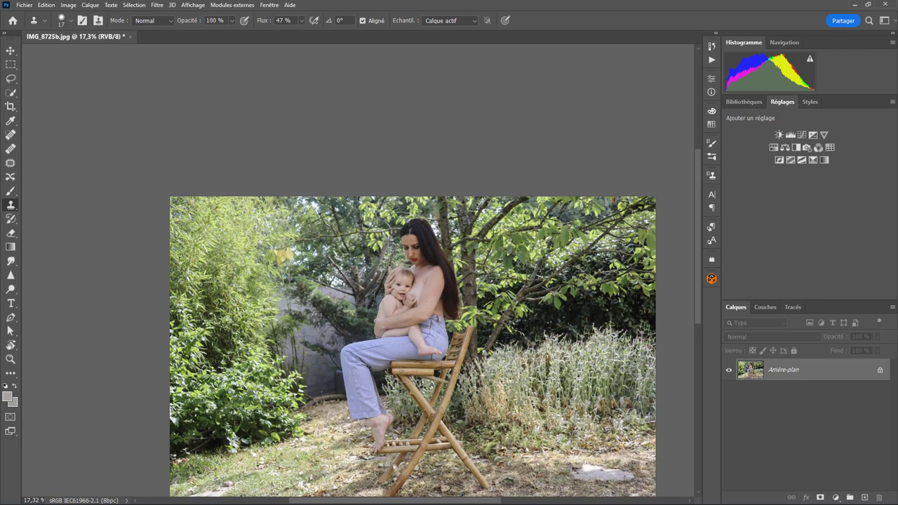
{"action": "left_click_drag", "start_coordinate": [415, 356], "coordinate": [515, 257]}
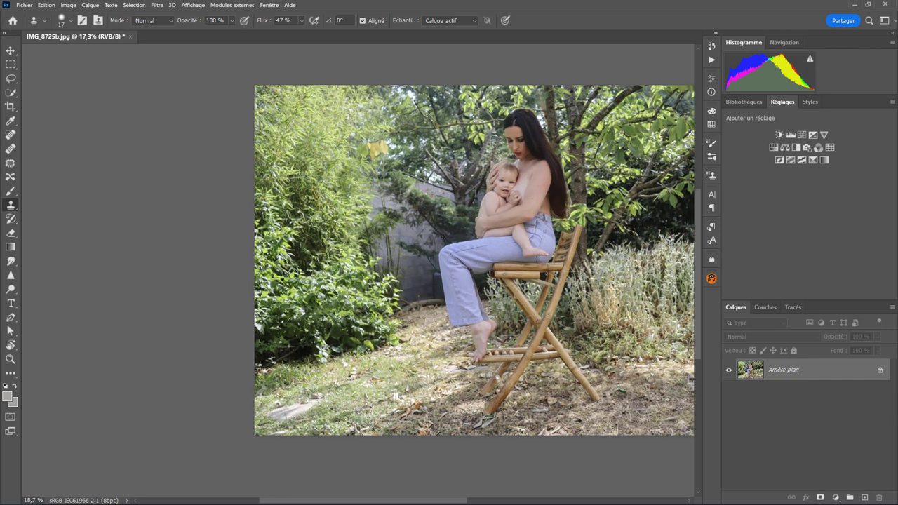
{"action": "scroll", "coordinate": [421, 246], "scroll_direction": "up", "scroll_amount": 5}
{"action": "scroll", "coordinate": [400, 246], "scroll_direction": "up", "scroll_amount": 2}
{"action": "scroll", "coordinate": [371, 247], "scroll_direction": "up", "scroll_amount": 2}
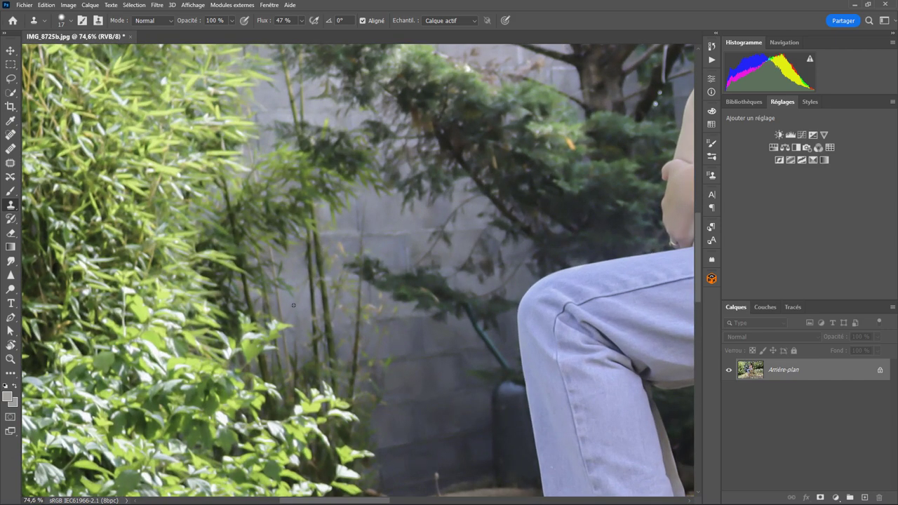
{"action": "scroll", "coordinate": [293, 305], "scroll_direction": "down", "scroll_amount": 3}
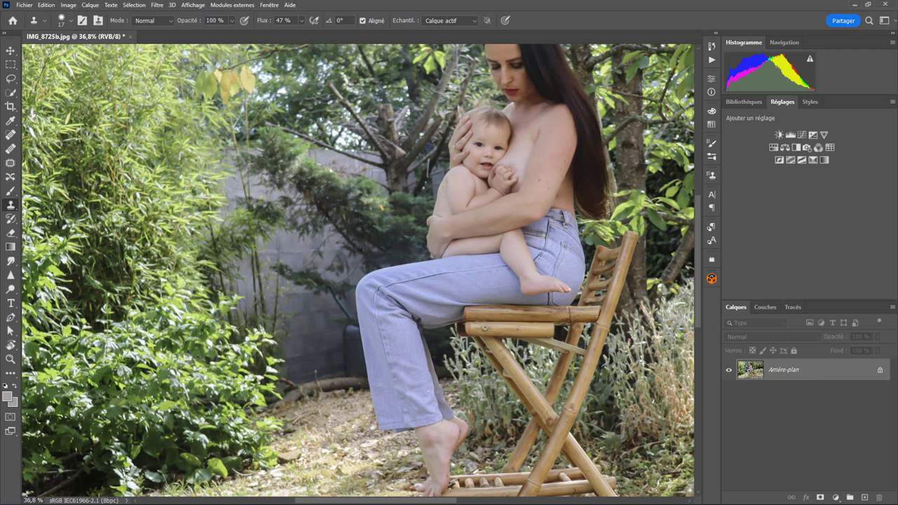
{"action": "scroll", "coordinate": [294, 305], "scroll_direction": "down", "scroll_amount": 3}
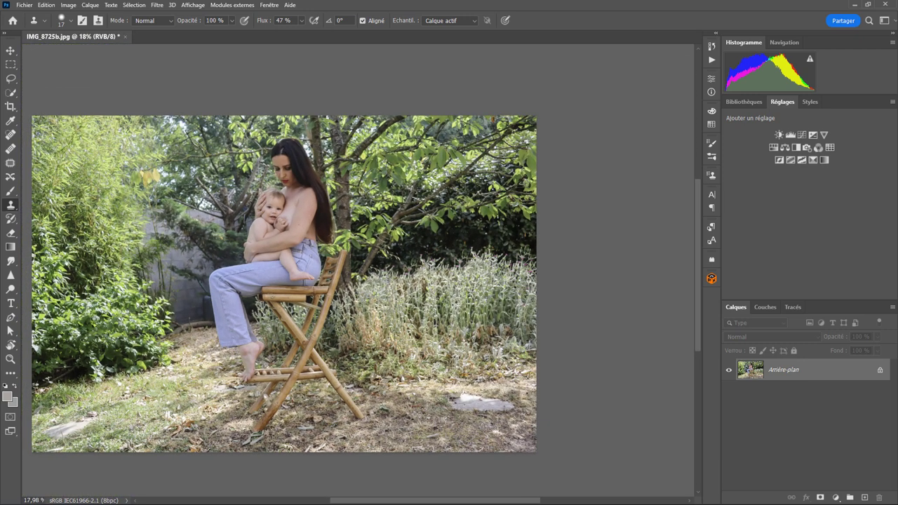
{"action": "scroll", "coordinate": [183, 272], "scroll_direction": "up", "scroll_amount": 3}
{"action": "scroll", "coordinate": [183, 273], "scroll_direction": "up", "scroll_amount": 2}
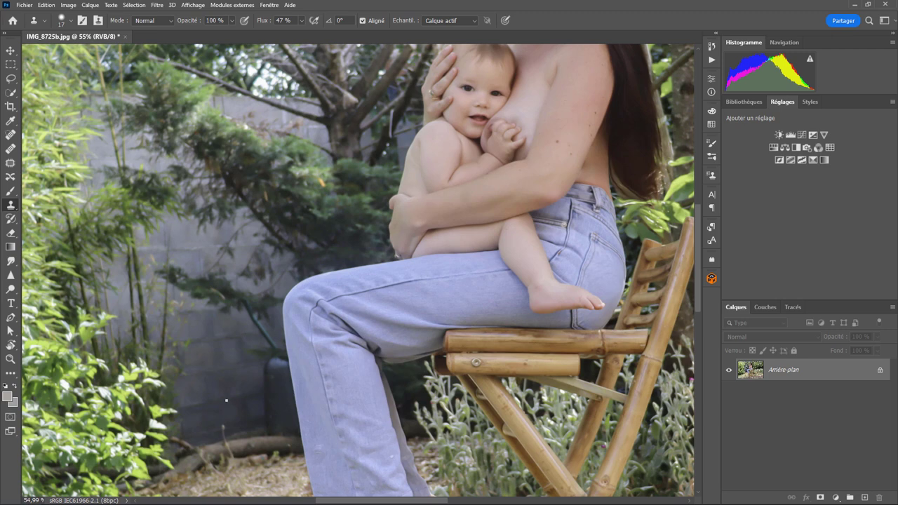
{"action": "scroll", "coordinate": [226, 401], "scroll_direction": "down", "scroll_amount": 1}
{"action": "scroll", "coordinate": [226, 400], "scroll_direction": "down", "scroll_amount": 1}
{"action": "scroll", "coordinate": [226, 400], "scroll_direction": "down", "scroll_amount": 1}
{"action": "scroll", "coordinate": [226, 401], "scroll_direction": "down", "scroll_amount": 1}
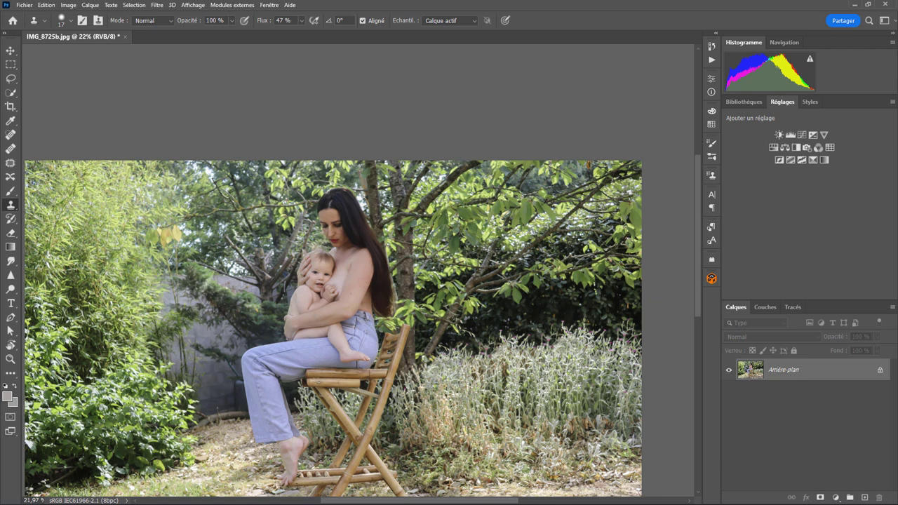
{"action": "scroll", "coordinate": [232, 279], "scroll_direction": "up", "scroll_amount": 3}
{"action": "scroll", "coordinate": [239, 263], "scroll_direction": "up", "scroll_amount": 3}
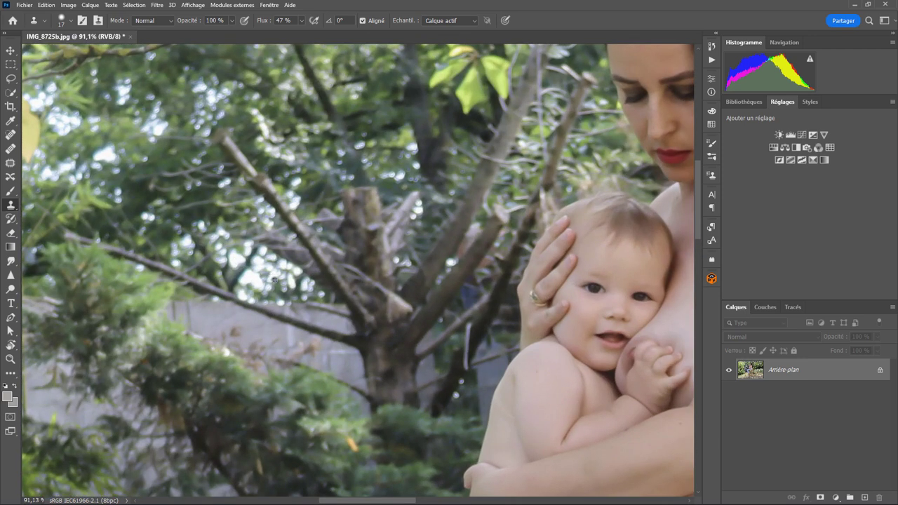
Set the clone brush to 72 px and fill the bright gaps along the branches.
{"action": "left_click_drag", "start_coordinate": [276, 281], "coordinate": [278, 323]}
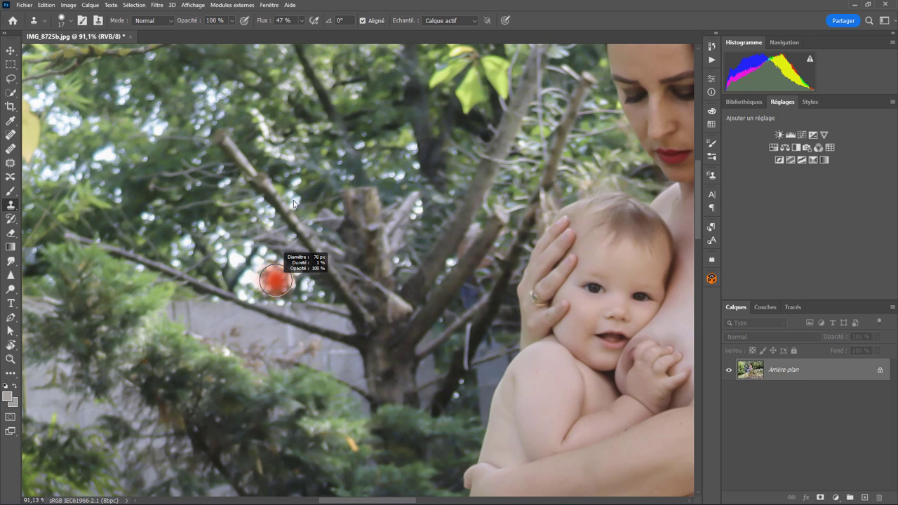
{"action": "left_click_drag", "start_coordinate": [275, 281], "coordinate": [273, 281]}
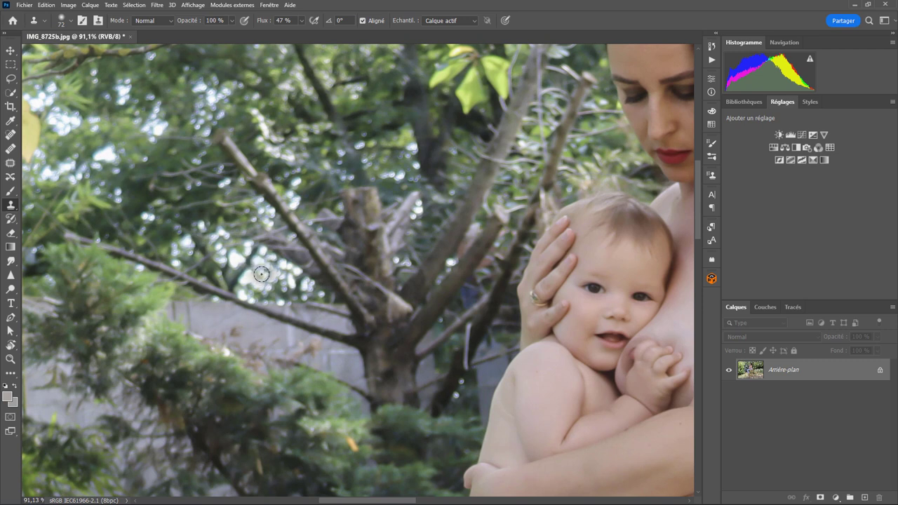
{"action": "left_click_drag", "start_coordinate": [286, 281], "coordinate": [312, 272]}
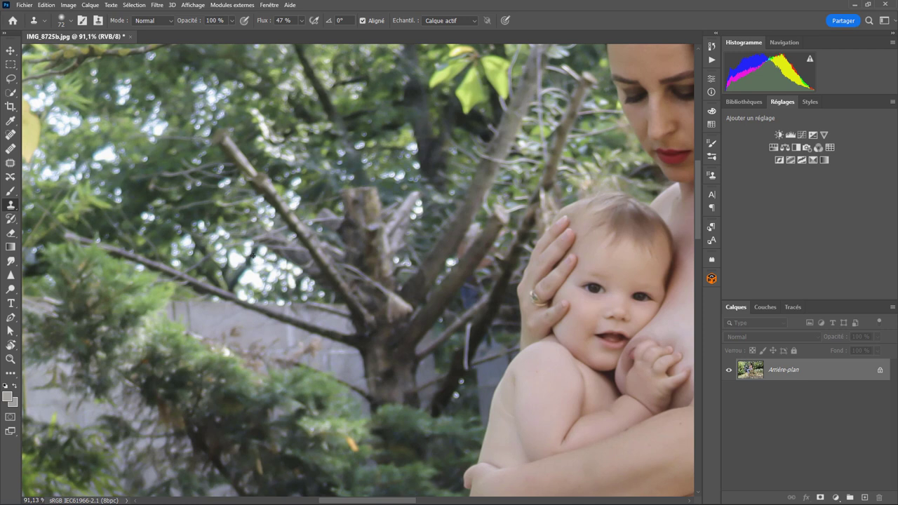
{"action": "mouse_move", "coordinate": [323, 309]}
{"action": "left_mouse_down"}
{"action": "mouse_move", "coordinate": [338, 318]}
{"action": "mouse_move", "coordinate": [270, 293]}
{"action": "left_mouse_up"}
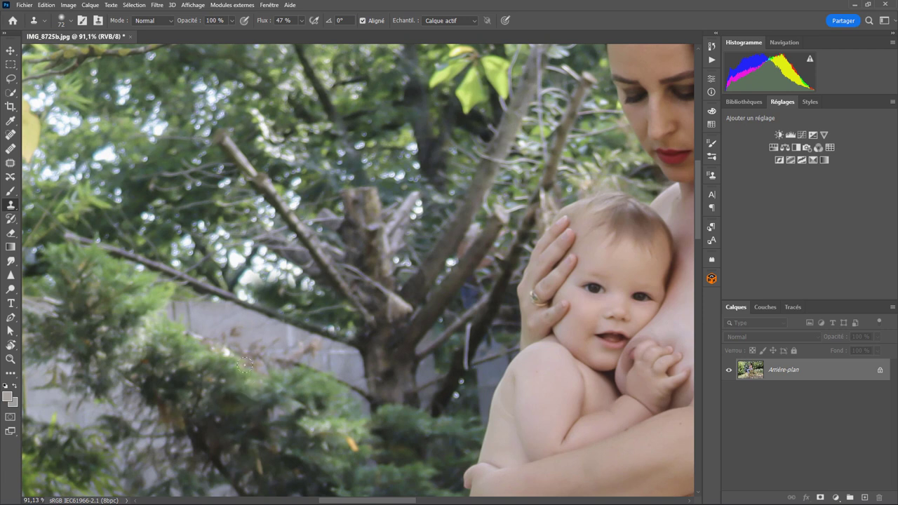
Sample foliage and cover the grey wall near the trunk, finishing with a 30 px brush.
{"action": "left_click", "coordinate": [119, 140], "text": "alt"}
{"action": "mouse_move", "coordinate": [181, 302]}
{"action": "left_mouse_down"}
{"action": "mouse_move", "coordinate": [230, 319]}
{"action": "mouse_move", "coordinate": [263, 350]}
{"action": "mouse_move", "coordinate": [297, 345]}
{"action": "left_mouse_up"}
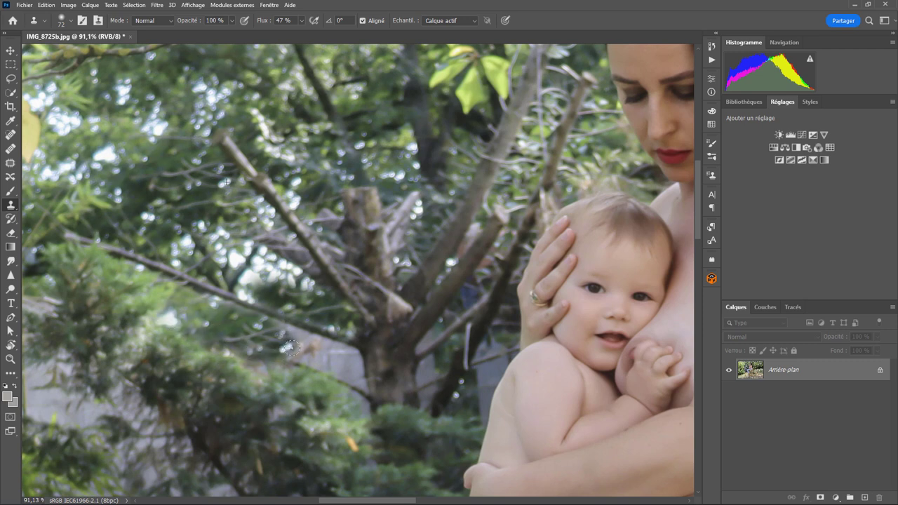
{"action": "left_click", "coordinate": [172, 188], "text": "alt"}
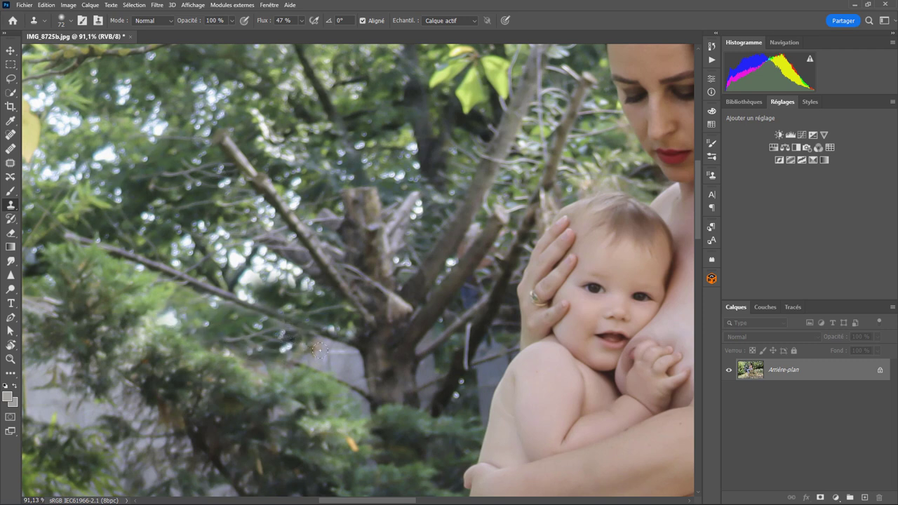
{"action": "left_click_drag", "start_coordinate": [314, 345], "coordinate": [352, 373]}
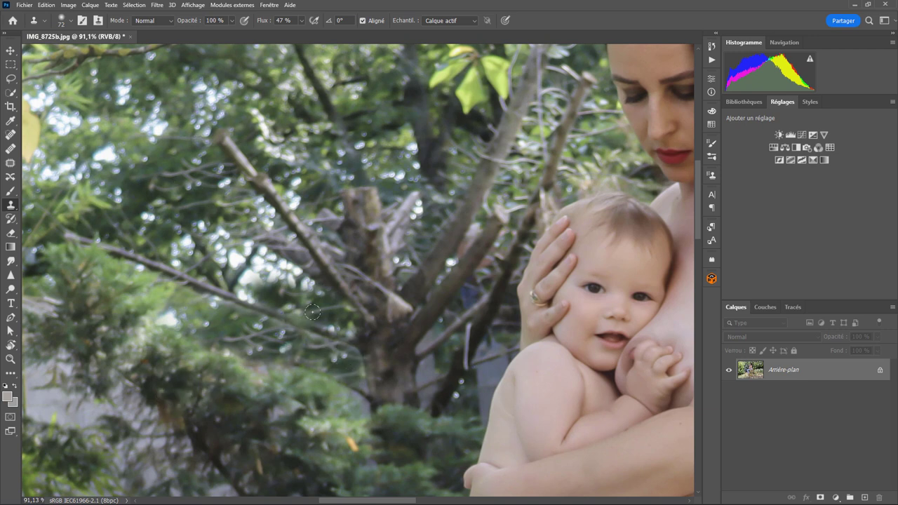
{"action": "mouse_move", "coordinate": [384, 364]}
{"action": "left_mouse_down"}
{"action": "mouse_move", "coordinate": [428, 338]}
{"action": "mouse_move", "coordinate": [421, 344]}
{"action": "left_mouse_up"}
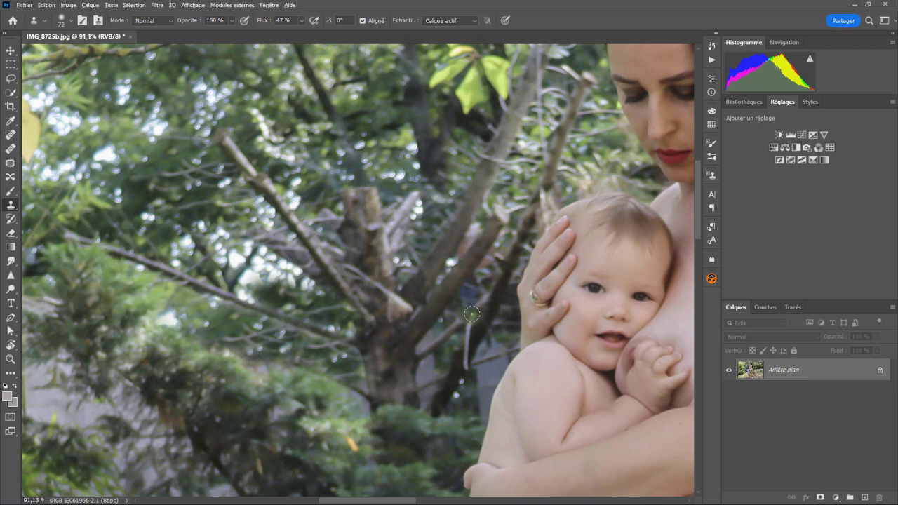
{"action": "left_click_drag", "start_coordinate": [473, 313], "coordinate": [463, 307]}
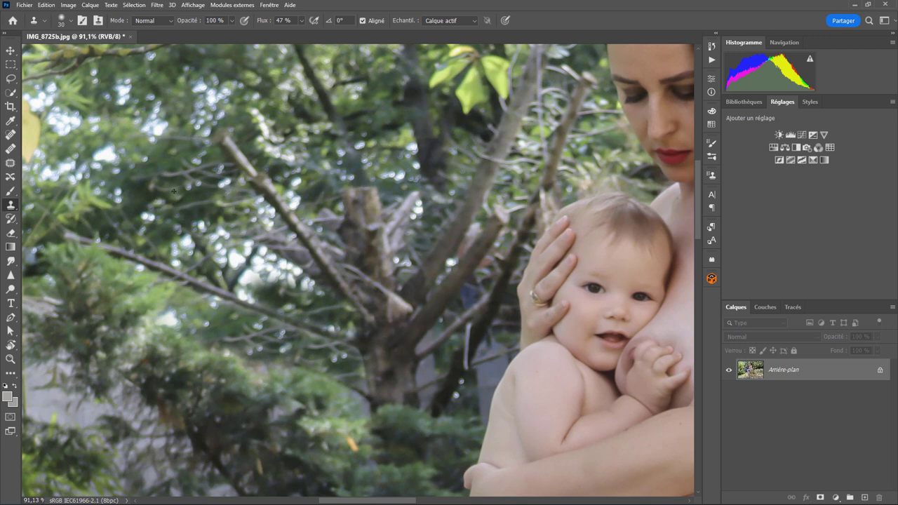
{"action": "mouse_move", "coordinate": [464, 294]}
{"action": "left_mouse_down"}
{"action": "mouse_move", "coordinate": [426, 342]}
{"action": "mouse_move", "coordinate": [450, 301]}
{"action": "left_mouse_up"}
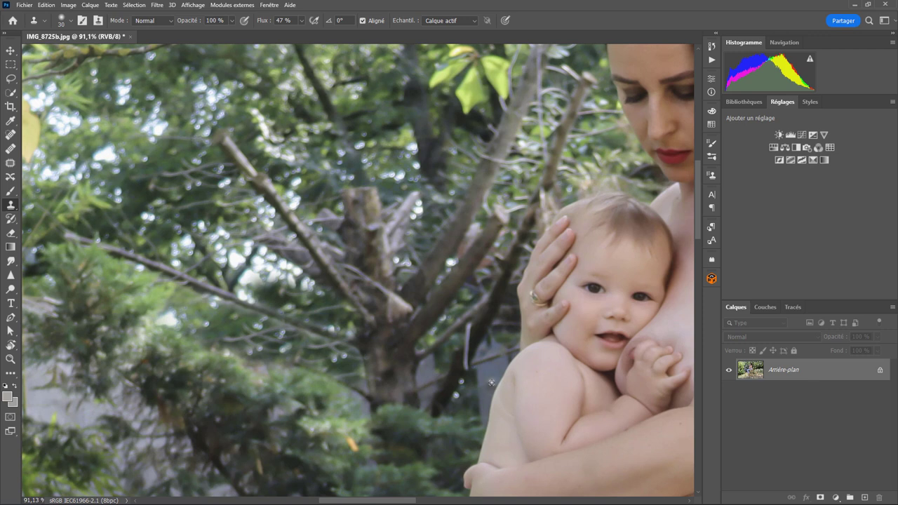
Clone foliage over the grey wall beside the baby's arm and below the branches.
{"action": "scroll", "coordinate": [467, 358], "scroll_direction": "down", "scroll_amount": 2}
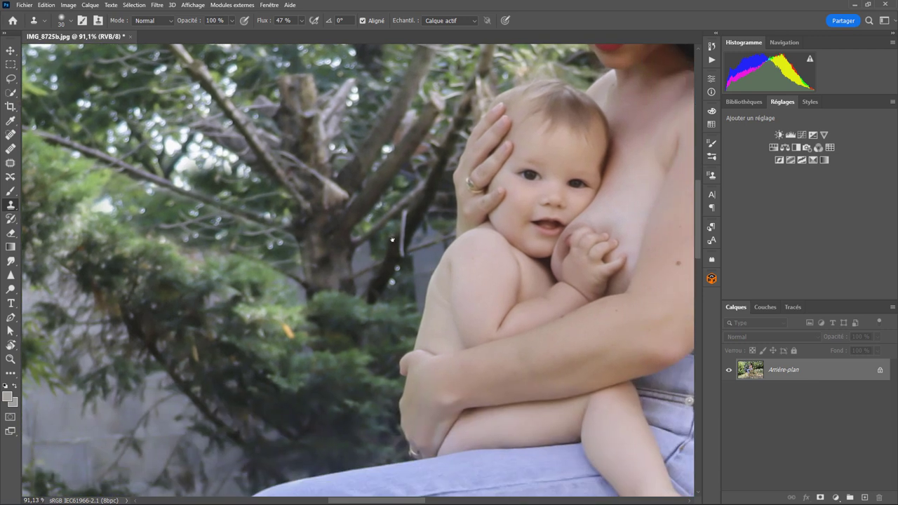
{"action": "scroll", "coordinate": [457, 177], "scroll_direction": "up", "scroll_amount": 2}
{"action": "scroll", "coordinate": [457, 177], "scroll_direction": "up", "scroll_amount": 2}
{"action": "scroll", "coordinate": [457, 176], "scroll_direction": "down", "scroll_amount": 1}
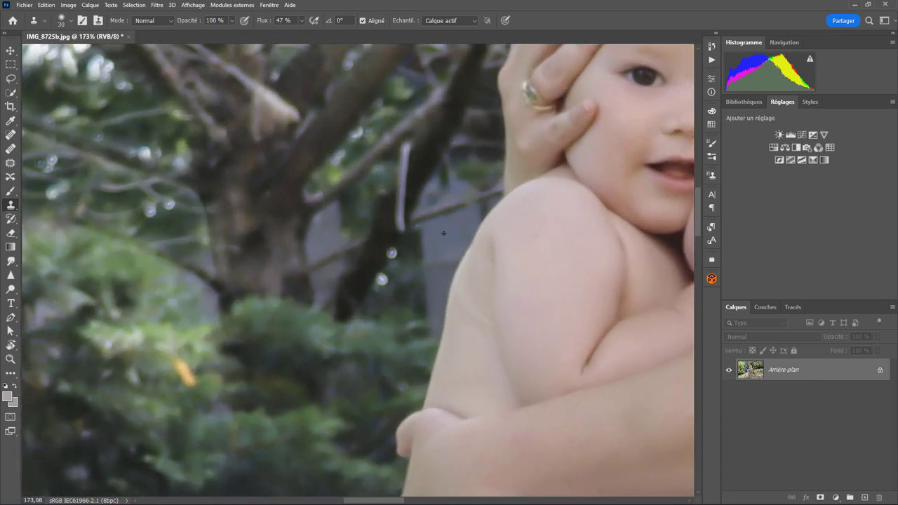
{"action": "scroll", "coordinate": [457, 177], "scroll_direction": "down", "scroll_amount": 2}
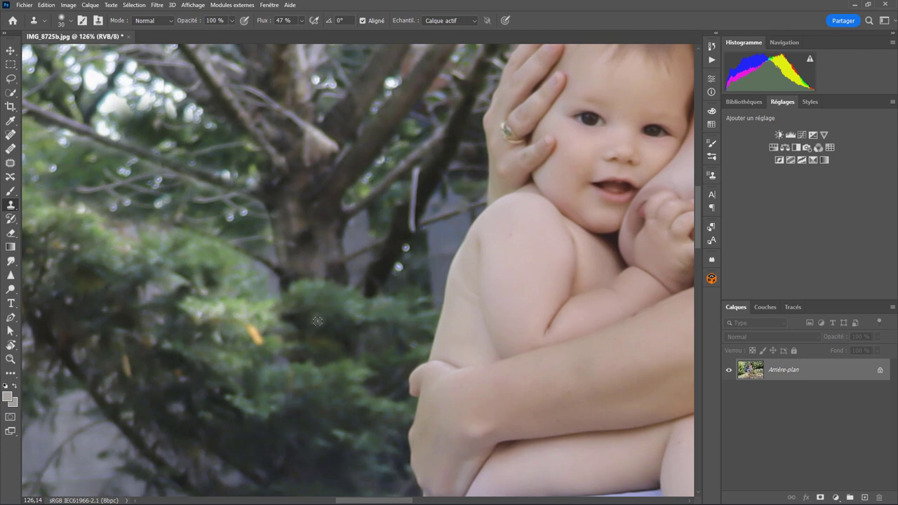
{"action": "mouse_move", "coordinate": [454, 224]}
{"action": "left_mouse_down"}
{"action": "mouse_move", "coordinate": [427, 240]}
{"action": "mouse_move", "coordinate": [449, 244]}
{"action": "mouse_move", "coordinate": [436, 304]}
{"action": "mouse_move", "coordinate": [429, 243]}
{"action": "left_mouse_up"}
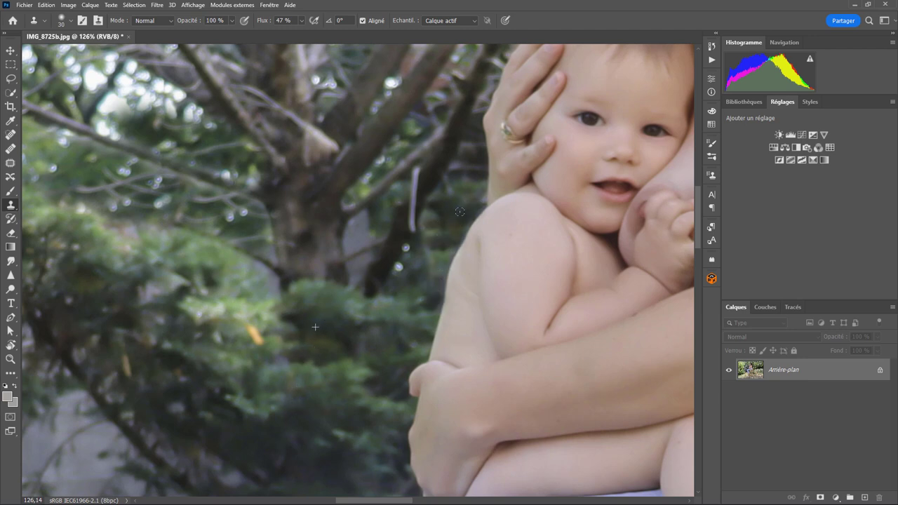
{"action": "mouse_move", "coordinate": [366, 216]}
{"action": "left_mouse_down"}
{"action": "mouse_move", "coordinate": [358, 286]}
{"action": "mouse_move", "coordinate": [372, 235]}
{"action": "mouse_move", "coordinate": [400, 279]}
{"action": "left_mouse_up"}
Darken the pale lower foliage and rock with cloned leaves.
{"action": "scroll", "coordinate": [289, 388], "scroll_direction": "down", "scroll_amount": 5}
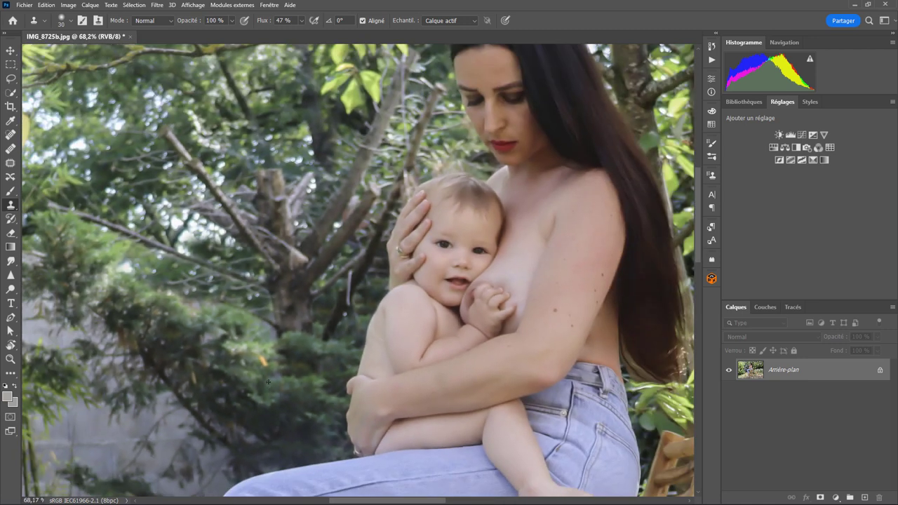
{"action": "scroll", "coordinate": [280, 365], "scroll_direction": "up", "scroll_amount": 3}
{"action": "scroll", "coordinate": [281, 351], "scroll_direction": "up", "scroll_amount": 2}
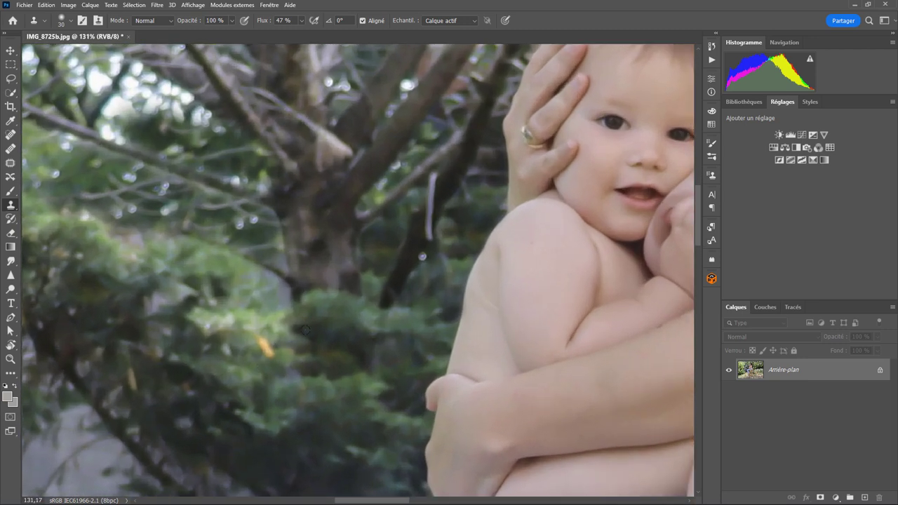
{"action": "left_click_drag", "start_coordinate": [264, 274], "coordinate": [279, 328]}
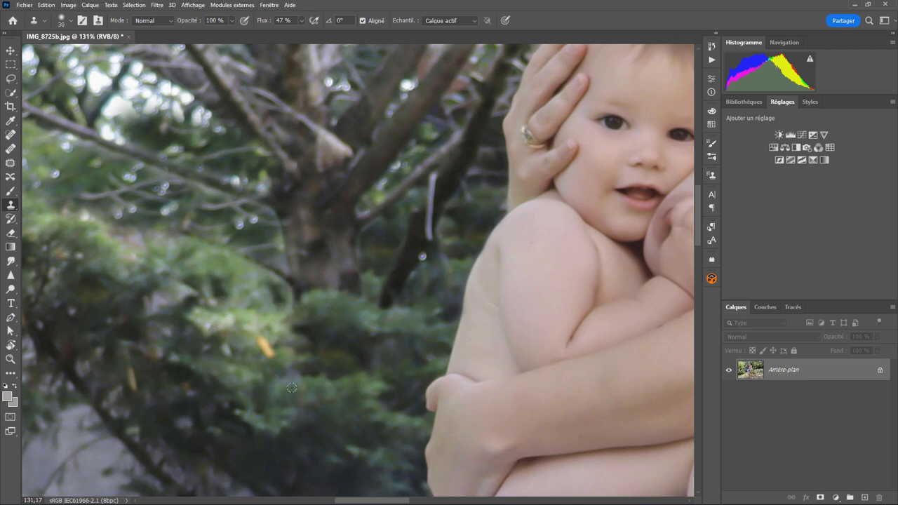
{"action": "scroll", "coordinate": [275, 384], "scroll_direction": "down", "scroll_amount": 3}
{"action": "scroll", "coordinate": [267, 371], "scroll_direction": "down", "scroll_amount": 2}
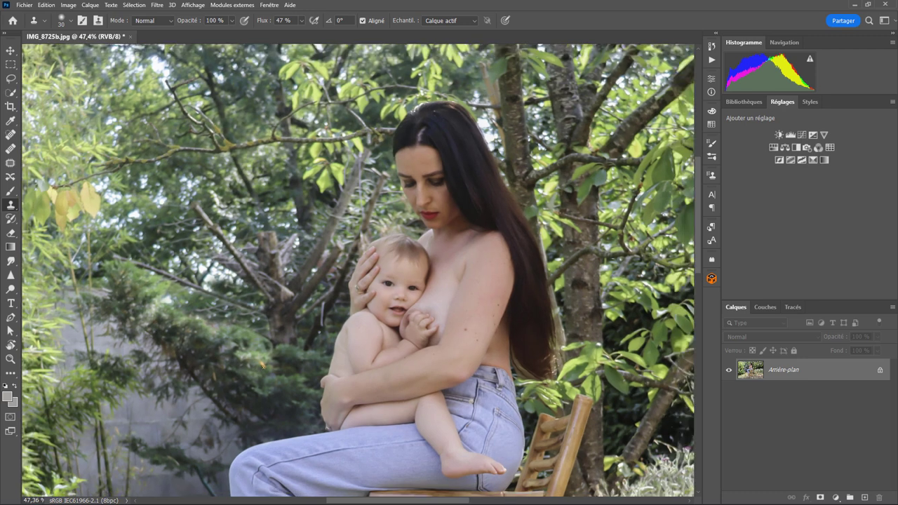
Move to the left background near the bamboo and clone foliage over the grey wall.
{"action": "left_click_drag", "start_coordinate": [235, 281], "coordinate": [370, 198]}
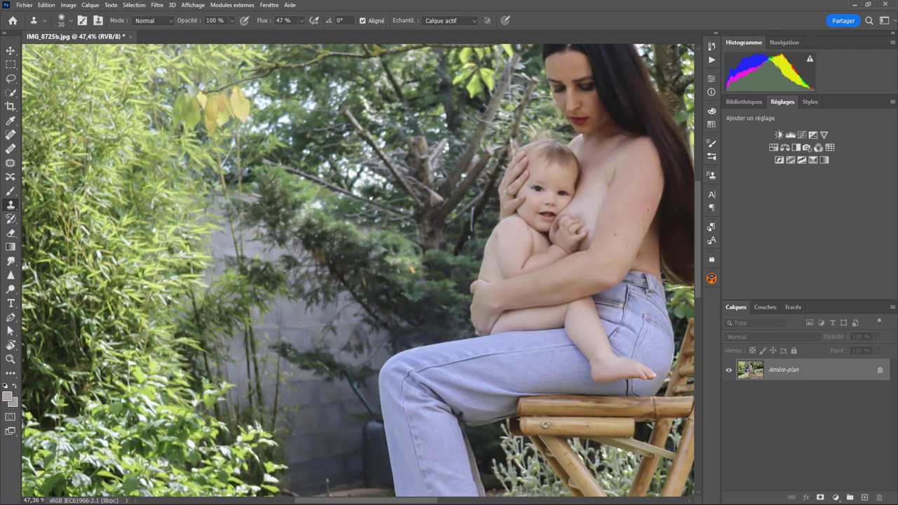
{"action": "left_click_drag", "start_coordinate": [326, 245], "coordinate": [350, 209]}
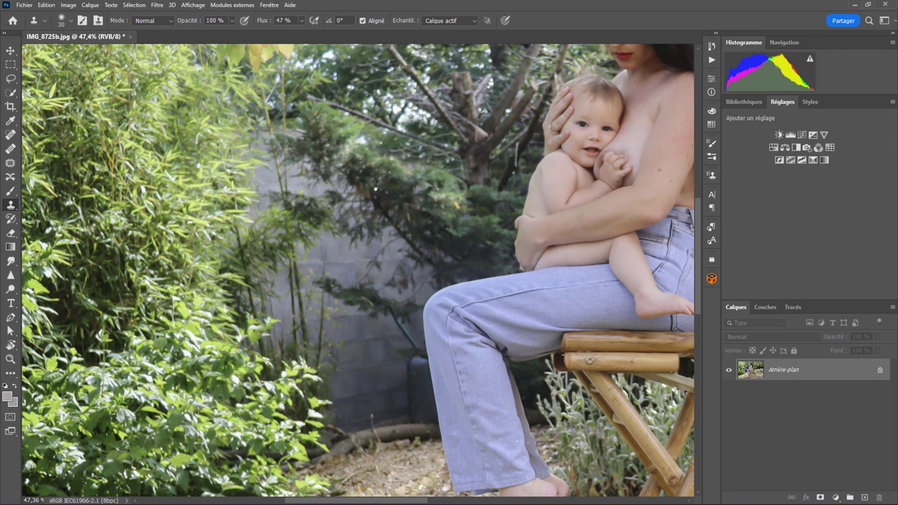
{"action": "left_click_drag", "start_coordinate": [375, 188], "coordinate": [384, 231]}
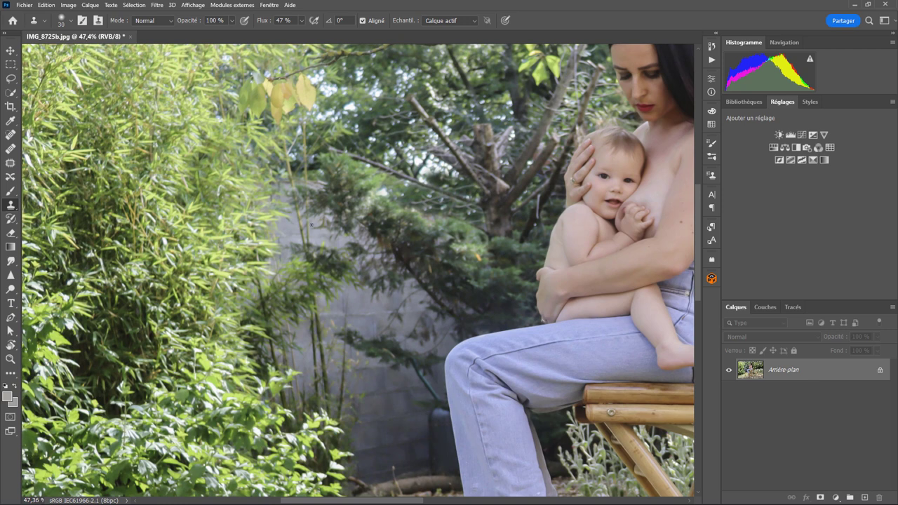
{"action": "scroll", "coordinate": [311, 225], "scroll_direction": "up", "scroll_amount": 3}
{"action": "scroll", "coordinate": [311, 225], "scroll_direction": "up", "scroll_amount": 2}
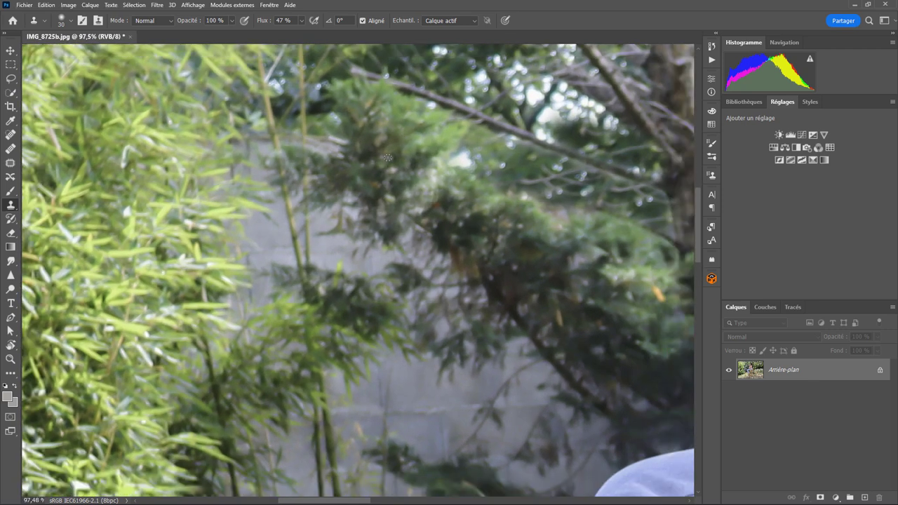
{"action": "left_click_drag", "start_coordinate": [351, 214], "coordinate": [372, 252]}
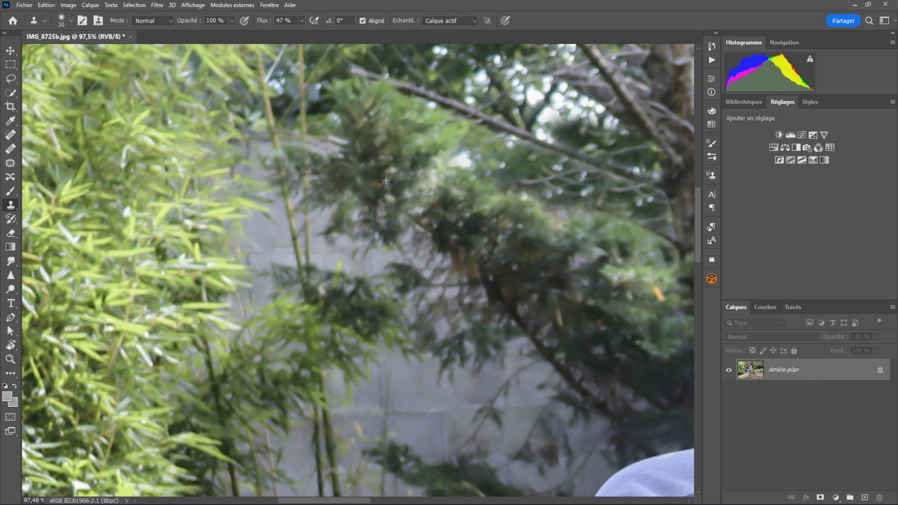
Enlarge the brush to about 71 px and cover the wall below the branches and beside the bamboo.
{"action": "left_click_drag", "start_coordinate": [363, 260], "coordinate": [361, 271]}
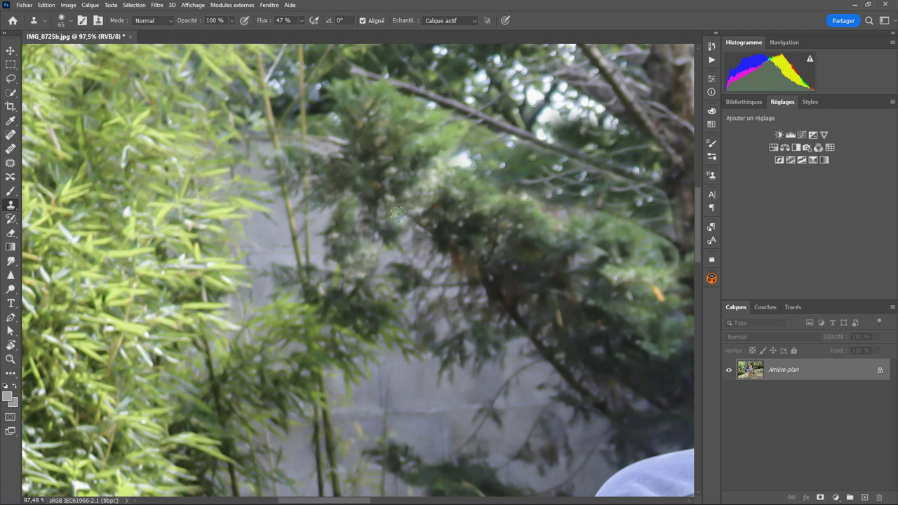
{"action": "mouse_move", "coordinate": [412, 357]}
{"action": "left_mouse_down"}
{"action": "mouse_move", "coordinate": [406, 380]}
{"action": "mouse_move", "coordinate": [359, 397]}
{"action": "mouse_move", "coordinate": [463, 365]}
{"action": "left_mouse_up"}
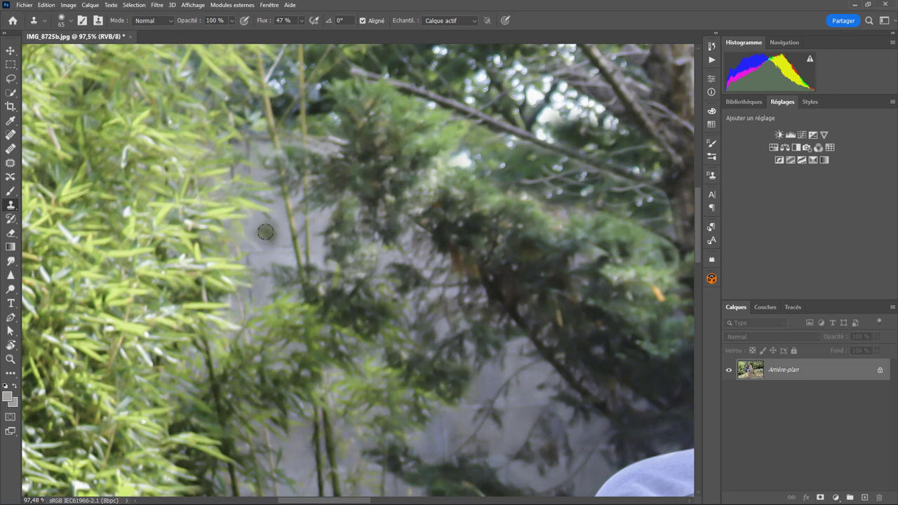
{"action": "left_click_drag", "start_coordinate": [256, 251], "coordinate": [265, 276]}
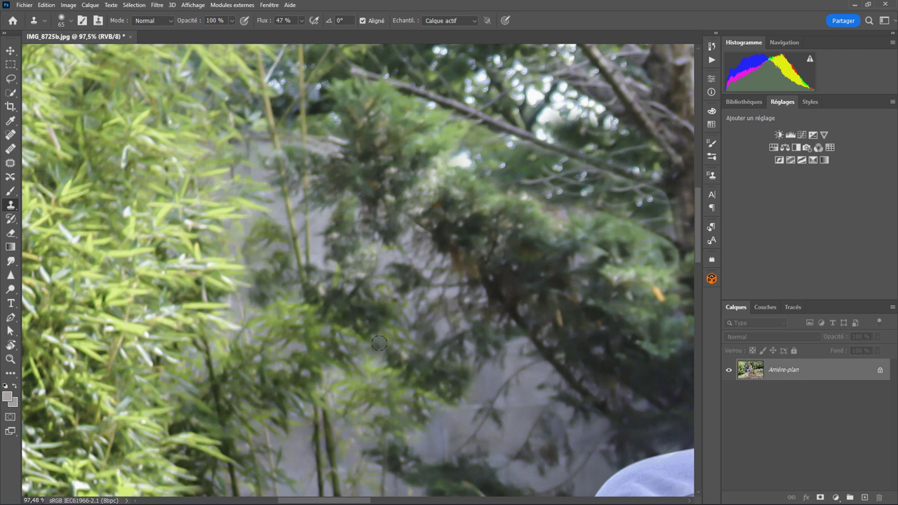
Zoom to 117% and clone bamboo leaves over the grey wall.
{"action": "scroll", "coordinate": [377, 323], "scroll_direction": "down", "scroll_amount": 5}
{"action": "scroll", "coordinate": [388, 144], "scroll_direction": "down", "scroll_amount": 3}
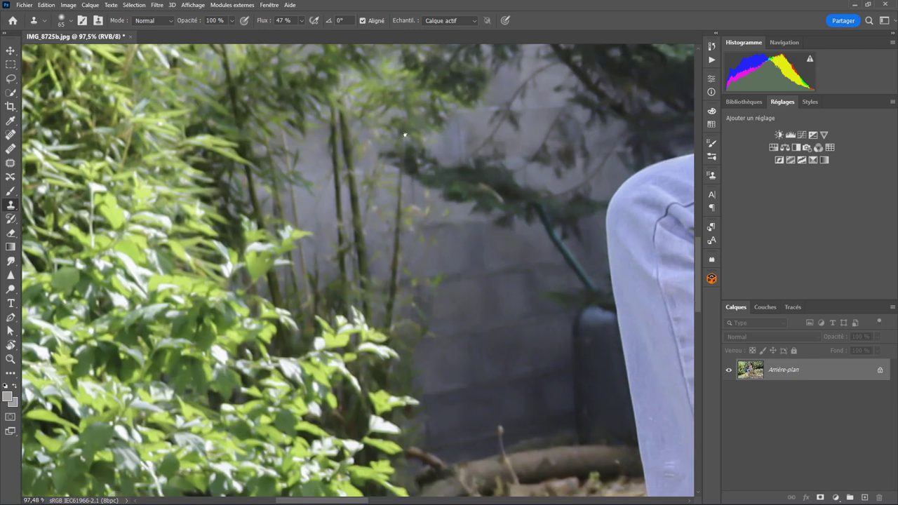
{"action": "scroll", "coordinate": [388, 144], "scroll_direction": "down", "scroll_amount": 3}
{"action": "scroll", "coordinate": [351, 140], "scroll_direction": "down", "scroll_amount": 2}
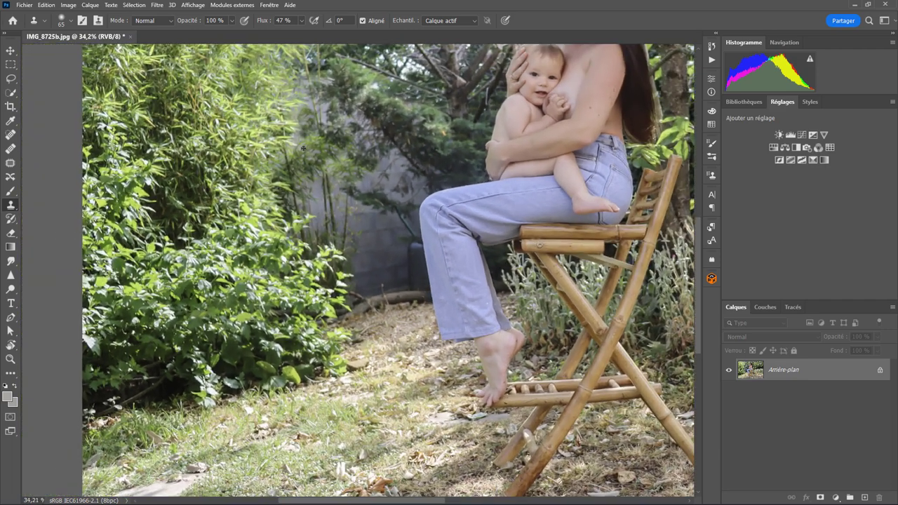
{"action": "scroll", "coordinate": [290, 122], "scroll_direction": "up", "scroll_amount": 4}
{"action": "scroll", "coordinate": [289, 121], "scroll_direction": "up", "scroll_amount": 2}
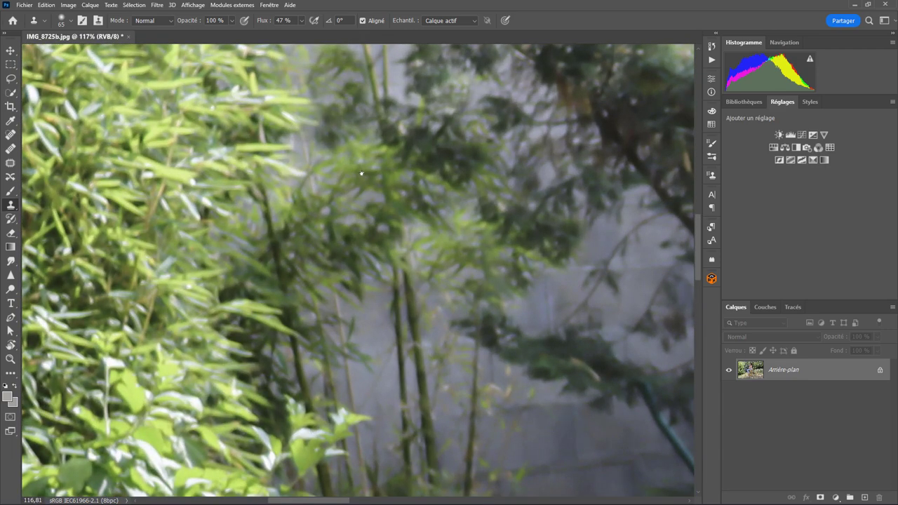
{"action": "left_click_drag", "start_coordinate": [351, 171], "coordinate": [382, 204]}
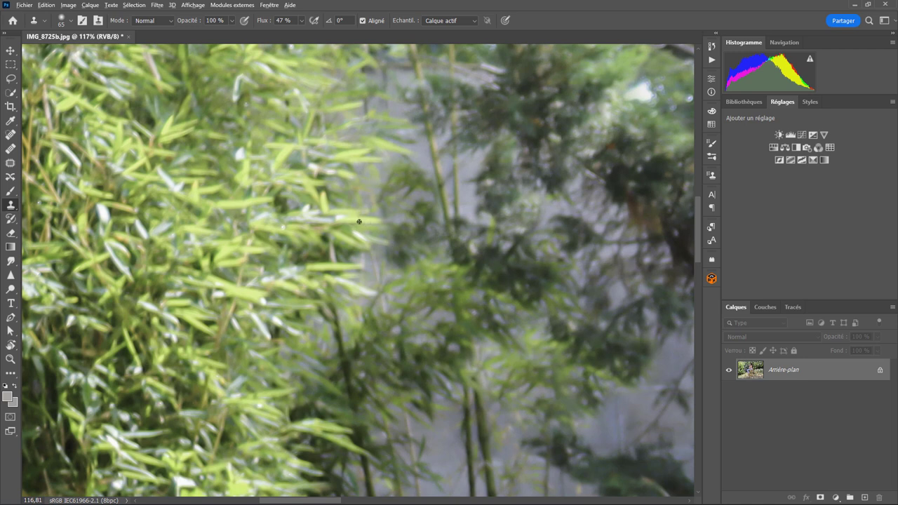
{"action": "left_click", "coordinate": [364, 212], "text": "alt"}
{"action": "mouse_move", "coordinate": [469, 217]}
{"action": "left_mouse_down"}
{"action": "mouse_move", "coordinate": [370, 314]}
{"action": "mouse_move", "coordinate": [436, 324]}
{"action": "left_mouse_up"}
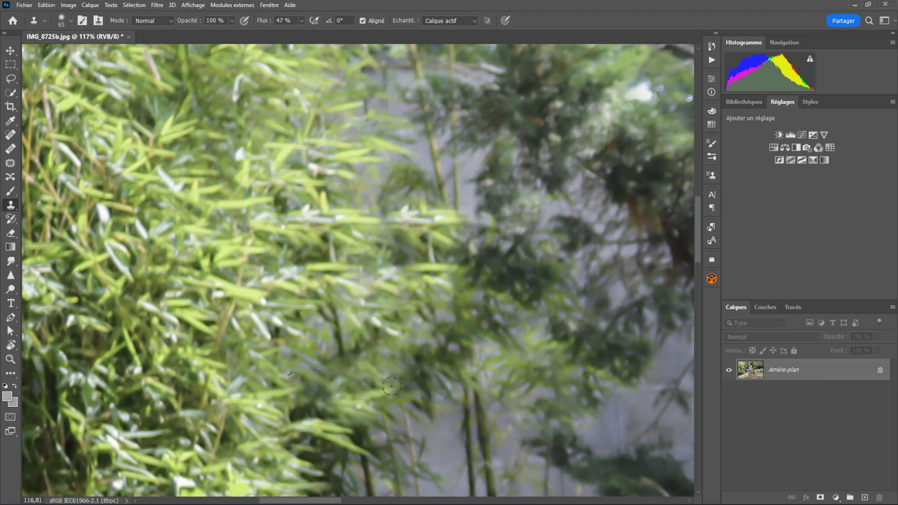
Extend the cloned bamboo leaves further across the wall.
{"action": "scroll", "coordinate": [414, 356], "scroll_direction": "down", "scroll_amount": 5}
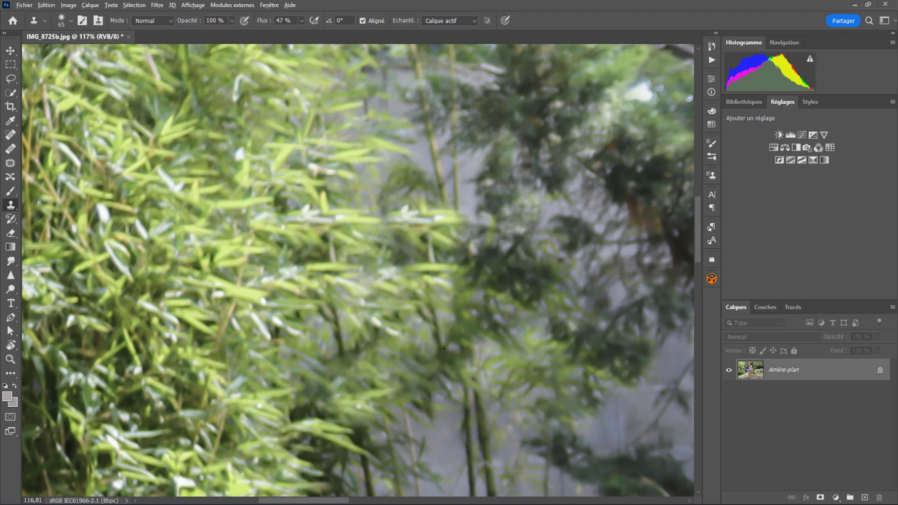
{"action": "scroll", "coordinate": [424, 333], "scroll_direction": "up", "scroll_amount": 2}
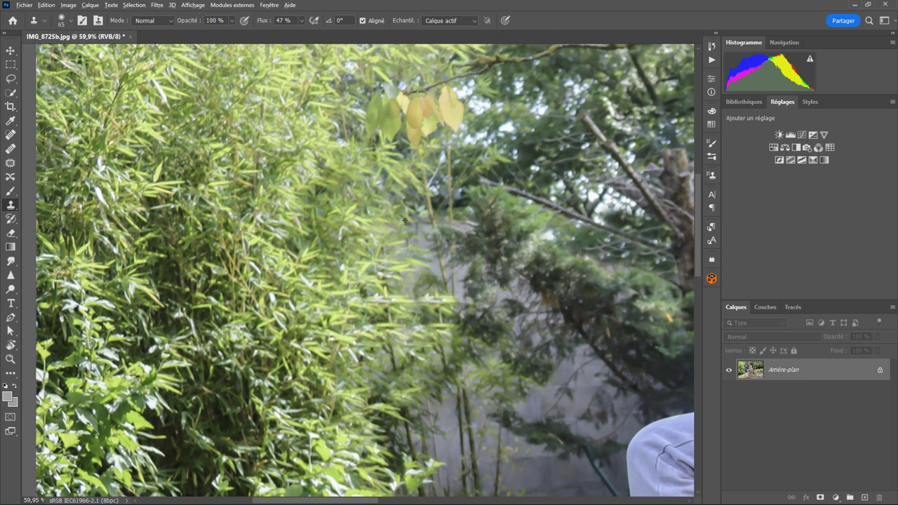
{"action": "left_click_drag", "start_coordinate": [424, 234], "coordinate": [399, 280]}
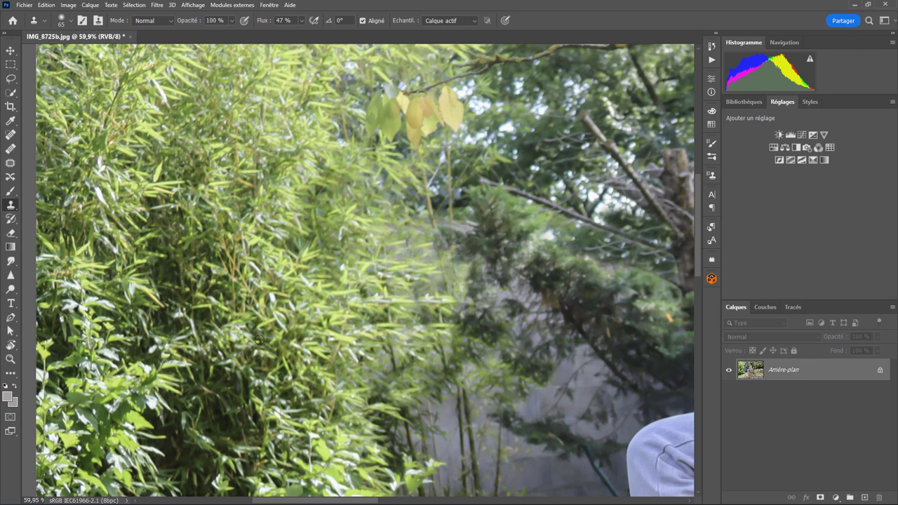
{"action": "scroll", "coordinate": [490, 392], "scroll_direction": "down", "scroll_amount": 5}
{"action": "scroll", "coordinate": [489, 405], "scroll_direction": "up", "scroll_amount": 1}
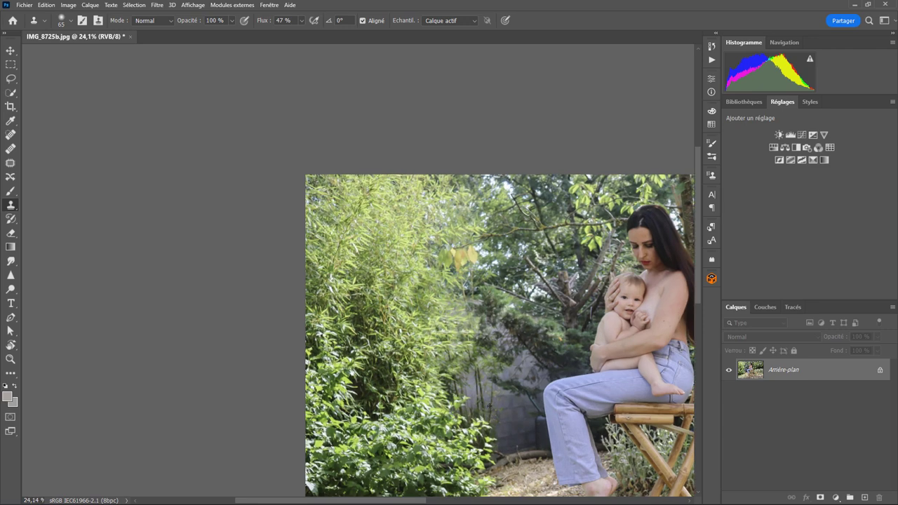
{"action": "scroll", "coordinate": [490, 405], "scroll_direction": "up", "scroll_amount": 5}
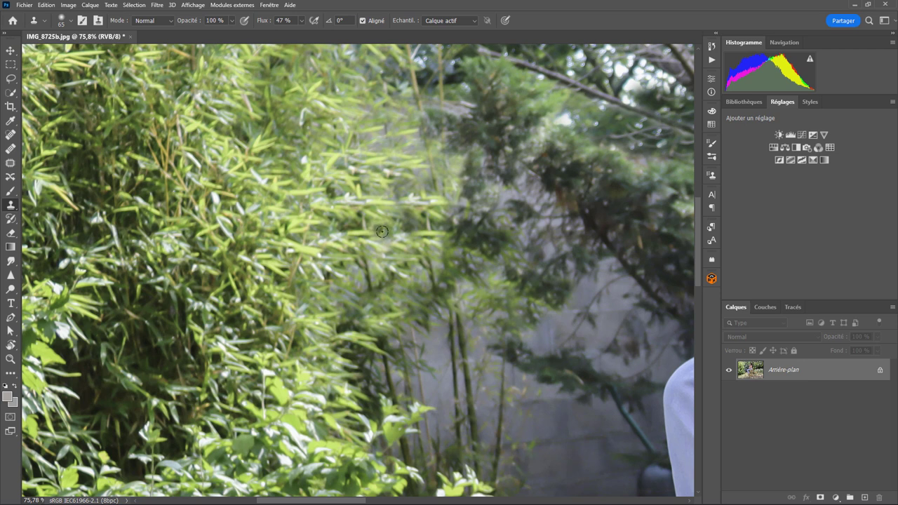
Use the Patch tool to resample a blotchy area in the bamboo foliage.
{"action": "left_click", "coordinate": [13, 165]}
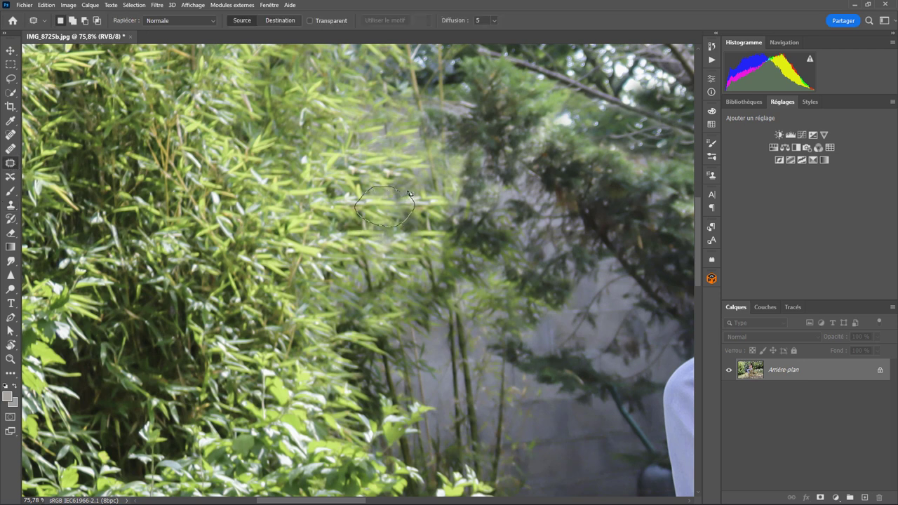
{"action": "left_click_drag", "start_coordinate": [409, 193], "coordinate": [344, 140]}
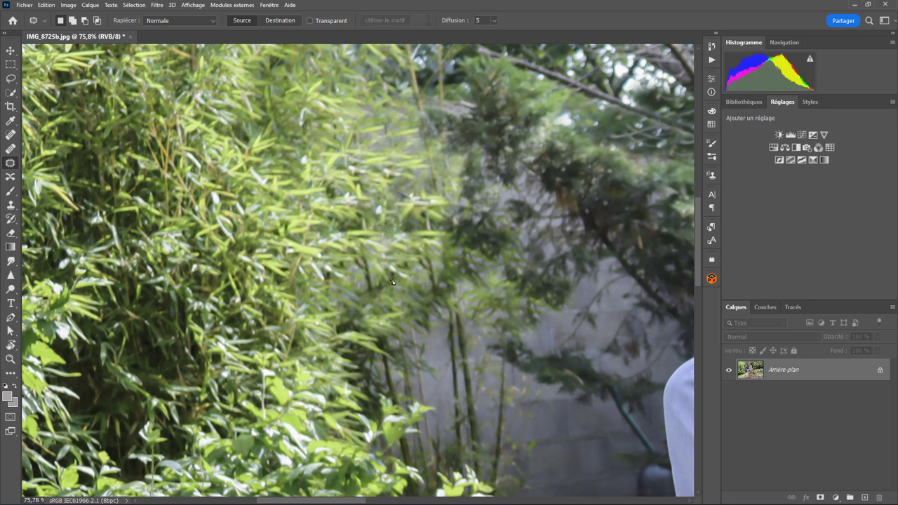
{"action": "scroll", "coordinate": [410, 283], "scroll_direction": "down", "scroll_amount": 5}
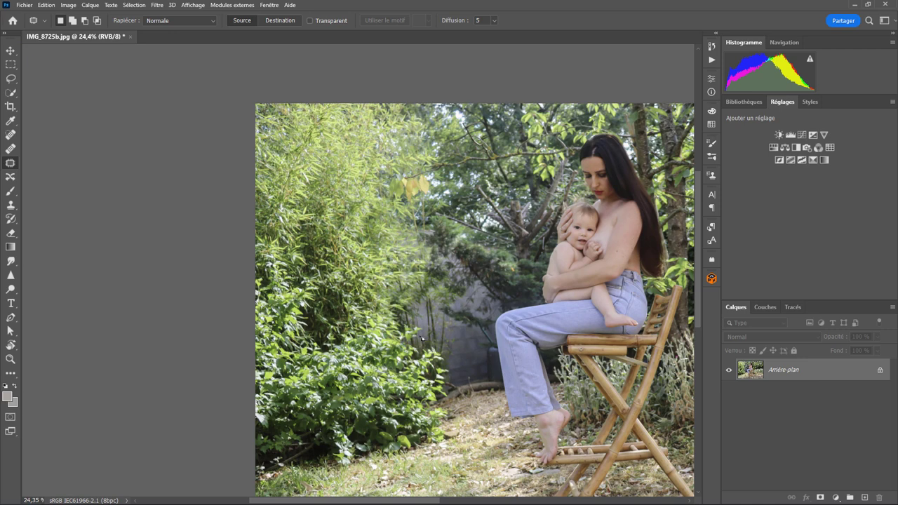
{"action": "scroll", "coordinate": [432, 337], "scroll_direction": "up", "scroll_amount": 1}
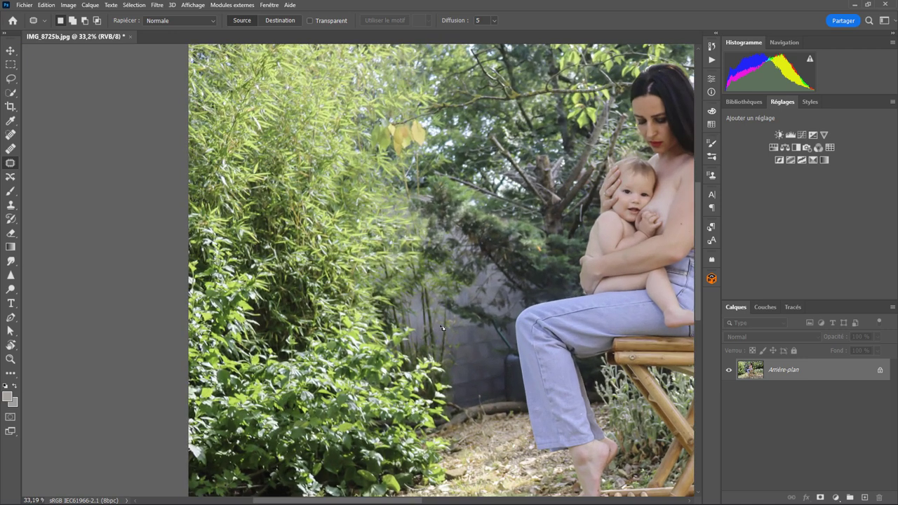
{"action": "scroll", "coordinate": [477, 295], "scroll_direction": "up", "scroll_amount": 3}
{"action": "scroll", "coordinate": [511, 256], "scroll_direction": "up", "scroll_amount": 1}
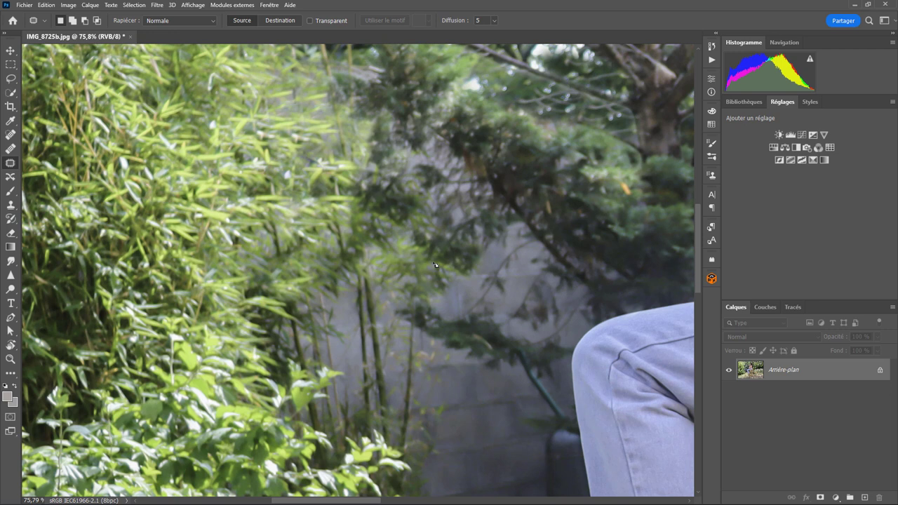
Outline a small patch selection on the wall.
{"action": "left_click_drag", "start_coordinate": [438, 212], "coordinate": [431, 217]}
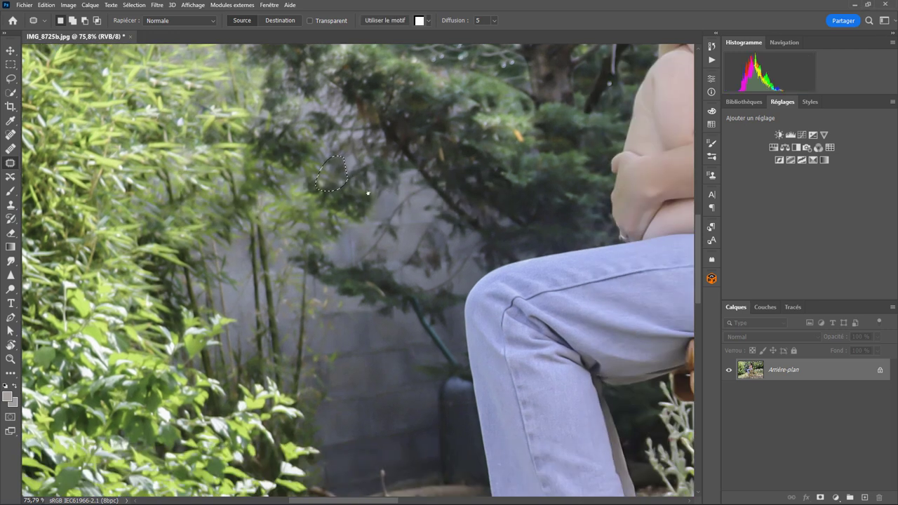
{"action": "scroll", "coordinate": [457, 176], "scroll_direction": "down", "scroll_amount": 2}
{"action": "scroll", "coordinate": [458, 177], "scroll_direction": "right", "scroll_amount": 3}
Deselect, return to the Clone Stamp and darken the wall below the evergreen.
{"action": "key", "text": "ctrl+d"}
{"action": "key", "text": "s"}
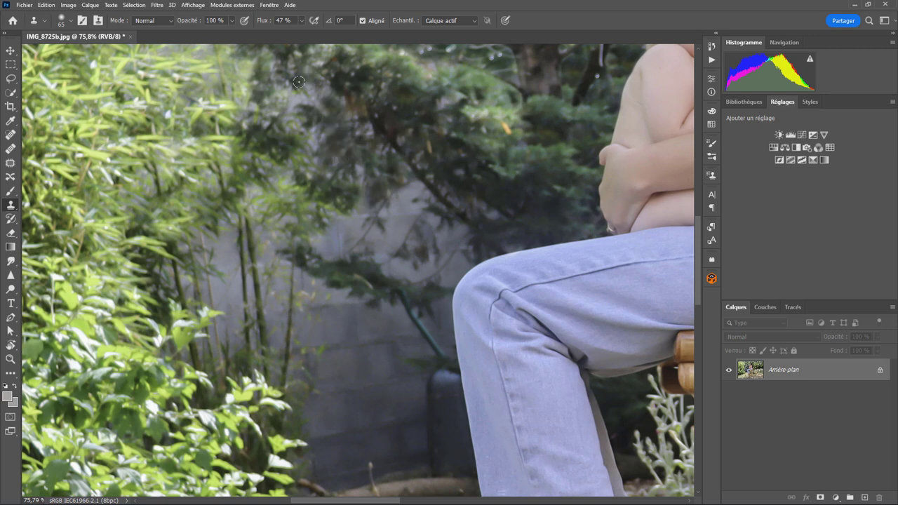
{"action": "left_click_drag", "start_coordinate": [395, 172], "coordinate": [284, 92]}
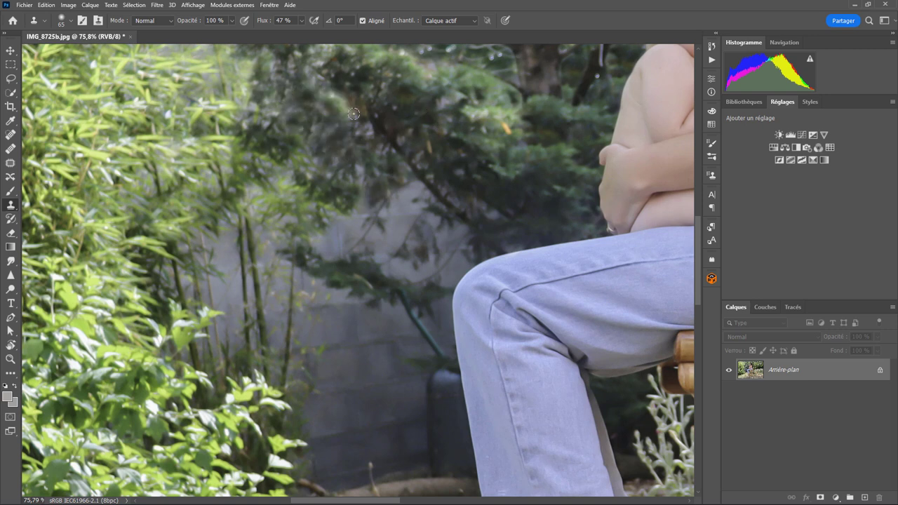
{"action": "left_click_drag", "start_coordinate": [465, 211], "coordinate": [450, 279]}
{"action": "scroll", "coordinate": [415, 224], "scroll_direction": "down", "scroll_amount": 5}
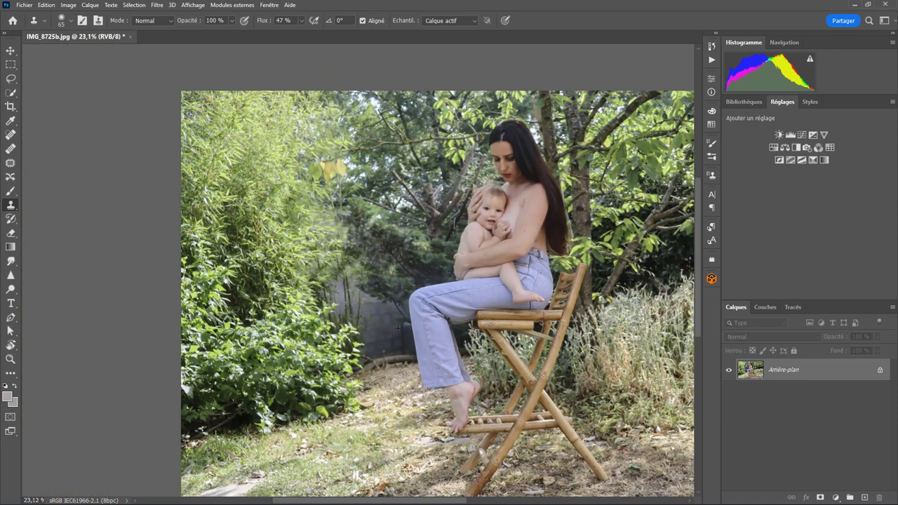
{"action": "scroll", "coordinate": [404, 247], "scroll_direction": "up", "scroll_amount": 4}
Paint bamboo foliage over the wall and dark log behind the legs.
{"action": "mouse_move", "coordinate": [354, 198]}
{"action": "left_mouse_down"}
{"action": "mouse_move", "coordinate": [337, 163]}
{"action": "mouse_move", "coordinate": [372, 131]}
{"action": "left_mouse_up"}
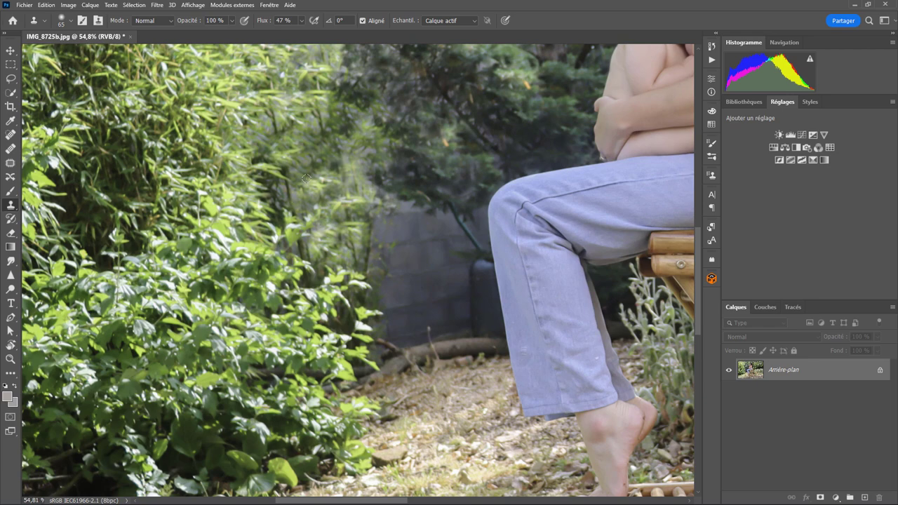
{"action": "scroll", "coordinate": [373, 132], "scroll_direction": "down", "scroll_amount": 5}
{"action": "scroll", "coordinate": [337, 209], "scroll_direction": "up", "scroll_amount": 2}
{"action": "scroll", "coordinate": [337, 209], "scroll_direction": "up", "scroll_amount": 5}
{"action": "scroll", "coordinate": [336, 209], "scroll_direction": "up", "scroll_amount": 2}
{"action": "mouse_move", "coordinate": [396, 187]}
{"action": "left_mouse_down"}
{"action": "mouse_move", "coordinate": [238, 201]}
{"action": "mouse_move", "coordinate": [380, 187]}
{"action": "mouse_move", "coordinate": [306, 188]}
{"action": "left_mouse_up"}
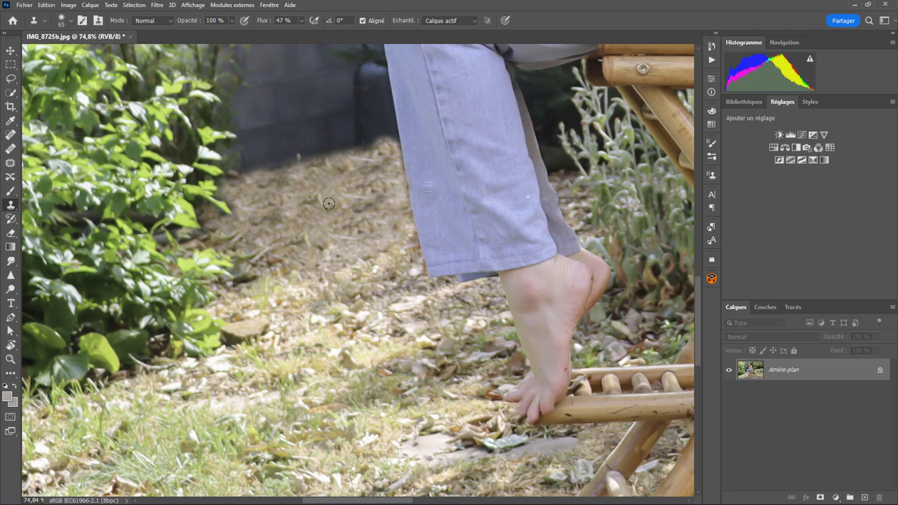
At 65% zoom, clone foliage over the lower grey wall, dark log, pipe and bamboo boundary.
{"action": "key", "text": "ctrl+0"}
{"action": "scroll", "coordinate": [276, 214], "scroll_direction": "up", "scroll_amount": 3}
{"action": "scroll", "coordinate": [277, 214], "scroll_direction": "up", "scroll_amount": 2}
{"action": "mouse_move", "coordinate": [310, 267]}
{"action": "left_mouse_down"}
{"action": "mouse_move", "coordinate": [339, 281]}
{"action": "mouse_move", "coordinate": [307, 309]}
{"action": "mouse_move", "coordinate": [260, 280]}
{"action": "mouse_move", "coordinate": [316, 294]}
{"action": "mouse_move", "coordinate": [266, 308]}
{"action": "mouse_move", "coordinate": [302, 317]}
{"action": "left_mouse_up"}
{"action": "mouse_move", "coordinate": [354, 294]}
{"action": "left_mouse_down"}
{"action": "mouse_move", "coordinate": [375, 291]}
{"action": "mouse_move", "coordinate": [361, 180]}
{"action": "mouse_move", "coordinate": [354, 210]}
{"action": "mouse_move", "coordinate": [337, 182]}
{"action": "mouse_move", "coordinate": [326, 246]}
{"action": "mouse_move", "coordinate": [344, 263]}
{"action": "mouse_move", "coordinate": [351, 218]}
{"action": "left_mouse_up"}
{"action": "mouse_move", "coordinate": [288, 161]}
{"action": "left_mouse_down"}
{"action": "mouse_move", "coordinate": [281, 210]}
{"action": "mouse_move", "coordinate": [246, 218]}
{"action": "mouse_move", "coordinate": [316, 279]}
{"action": "mouse_move", "coordinate": [302, 245]}
{"action": "mouse_move", "coordinate": [253, 260]}
{"action": "left_mouse_up"}
{"action": "left_click_drag", "start_coordinate": [281, 137], "coordinate": [253, 288]}
Zoom in on the bamboo edge and clone foliage onto the blotchy area beside it.
{"action": "scroll", "coordinate": [371, 366], "scroll_direction": "down", "scroll_amount": 5}
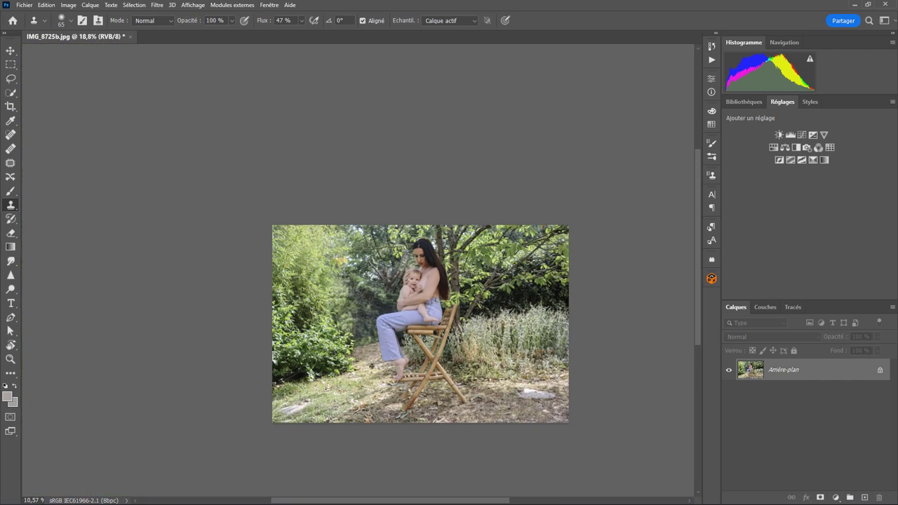
{"action": "scroll", "coordinate": [371, 365], "scroll_direction": "up", "scroll_amount": 2}
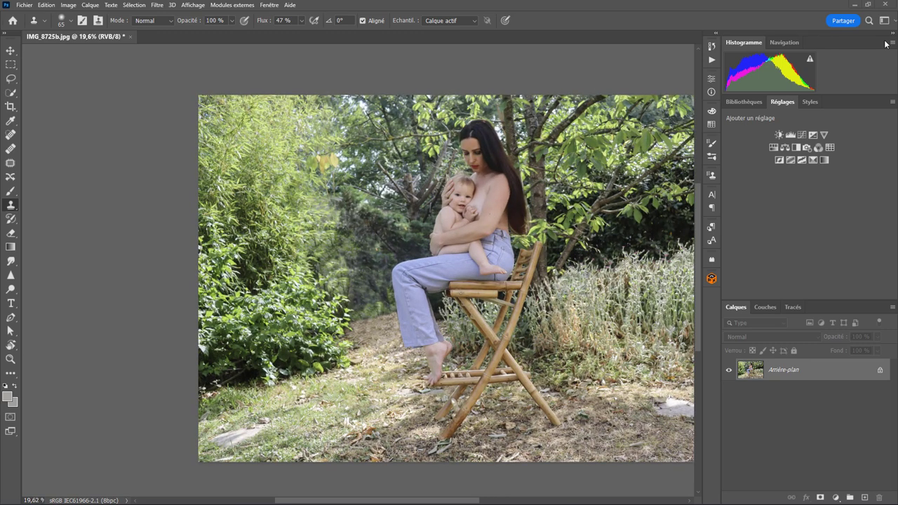
{"action": "scroll", "coordinate": [395, 210], "scroll_direction": "left", "scroll_amount": 3}
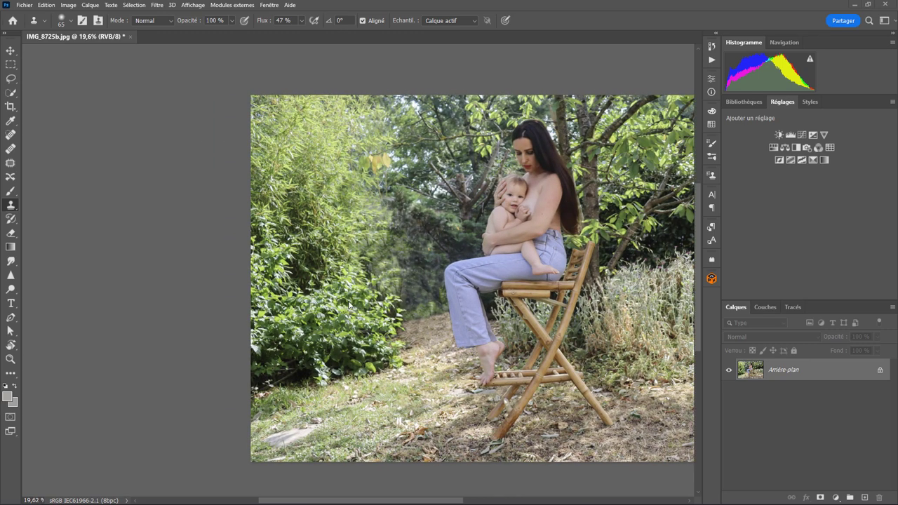
{"action": "scroll", "coordinate": [395, 210], "scroll_direction": "right", "scroll_amount": 3}
{"action": "scroll", "coordinate": [281, 267], "scroll_direction": "up", "scroll_amount": 1}
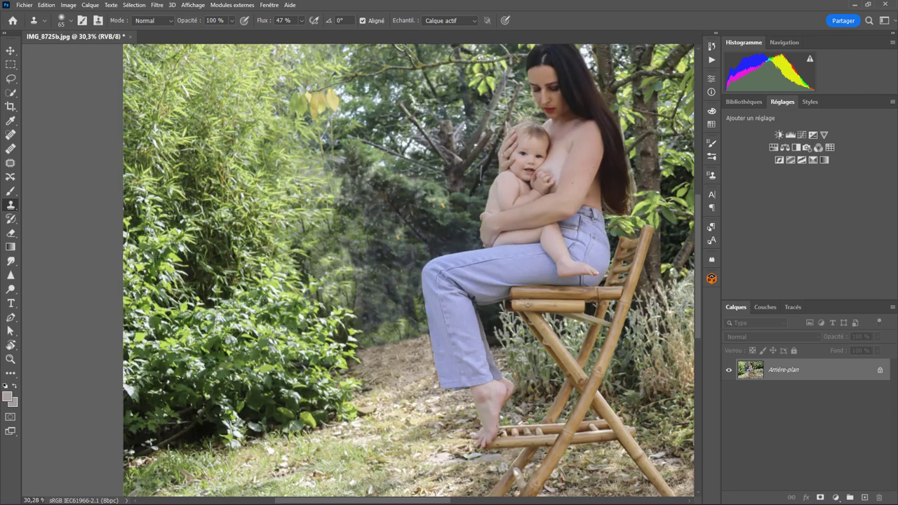
{"action": "scroll", "coordinate": [281, 267], "scroll_direction": "up", "scroll_amount": 3}
{"action": "left_click_drag", "start_coordinate": [445, 276], "coordinate": [295, 253]}
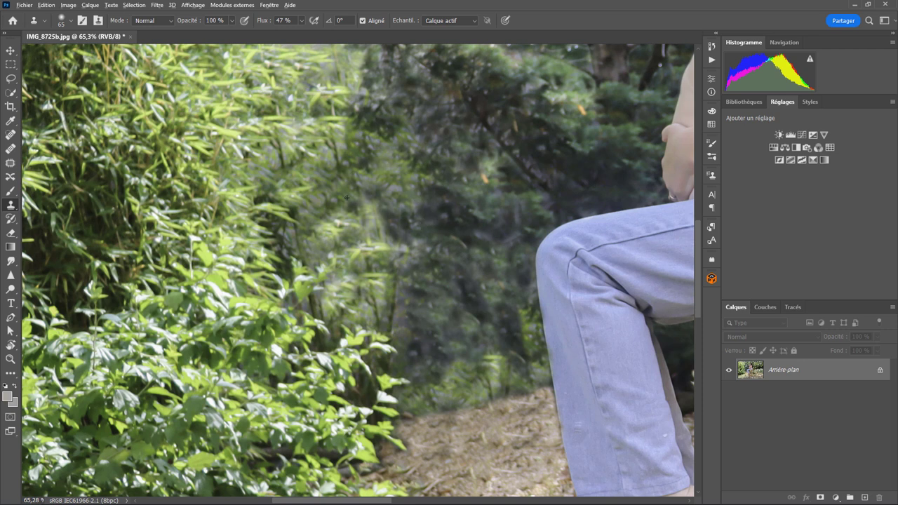
{"action": "mouse_move", "coordinate": [341, 228]}
{"action": "left_mouse_down"}
{"action": "mouse_move", "coordinate": [330, 233]}
{"action": "mouse_move", "coordinate": [400, 248]}
{"action": "left_mouse_up"}
Repaint more of the patchy foliage left of the woman with cloned leaves.
{"action": "left_click_drag", "start_coordinate": [383, 216], "coordinate": [375, 226]}
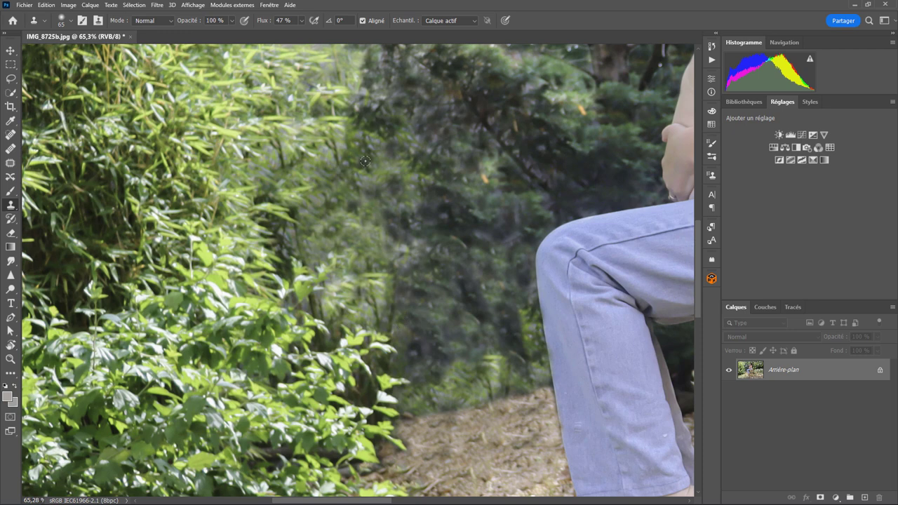
{"action": "scroll", "coordinate": [445, 343], "scroll_direction": "down", "scroll_amount": 5}
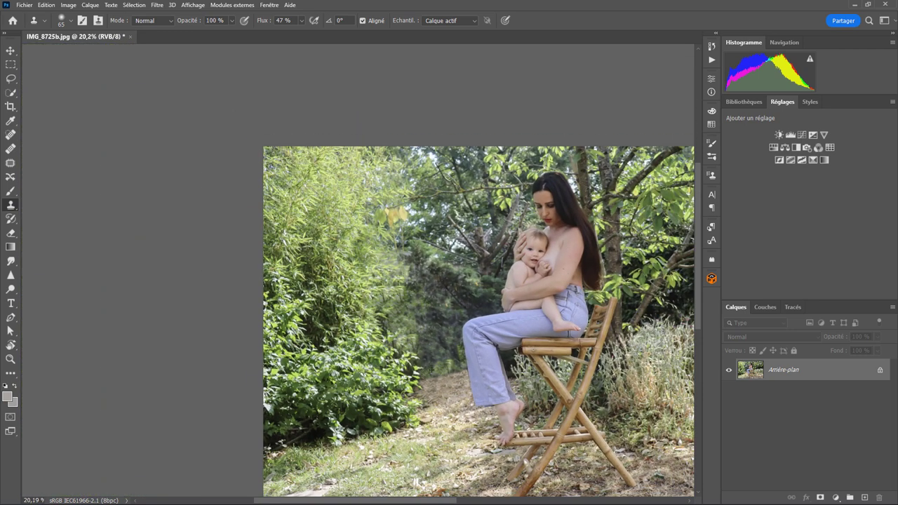
{"action": "scroll", "coordinate": [420, 297], "scroll_direction": "up", "scroll_amount": 2}
{"action": "scroll", "coordinate": [419, 297], "scroll_direction": "down", "scroll_amount": 1}
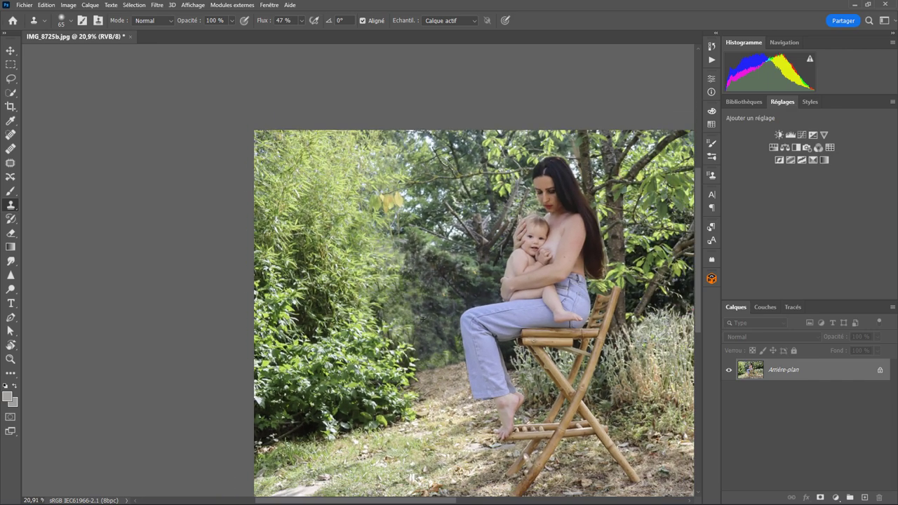
{"action": "scroll", "coordinate": [439, 279], "scroll_direction": "up", "scroll_amount": 2}
{"action": "scroll", "coordinate": [421, 231], "scroll_direction": "up", "scroll_amount": 3}
Clone foliage over the patchy dark trees along the upper bamboo edge.
{"action": "scroll", "coordinate": [392, 175], "scroll_direction": "up", "scroll_amount": 1}
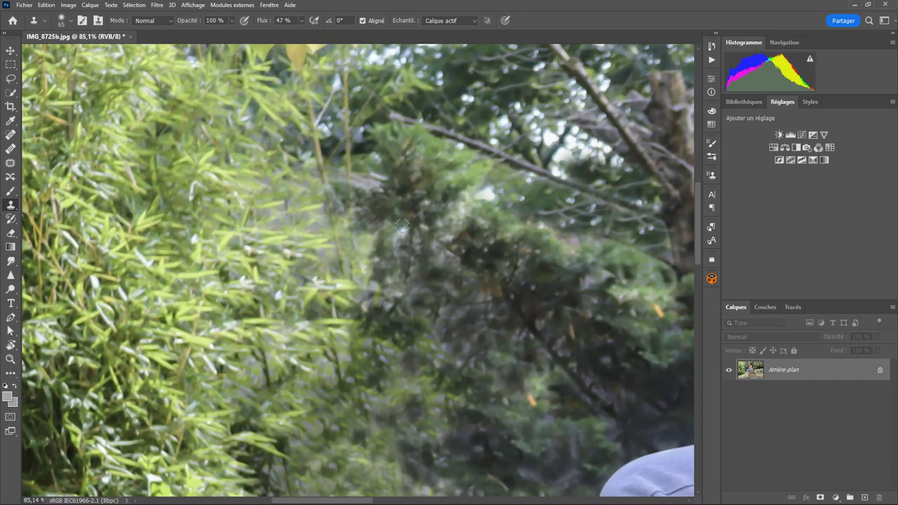
{"action": "middle_click", "coordinate": [436, 157]}
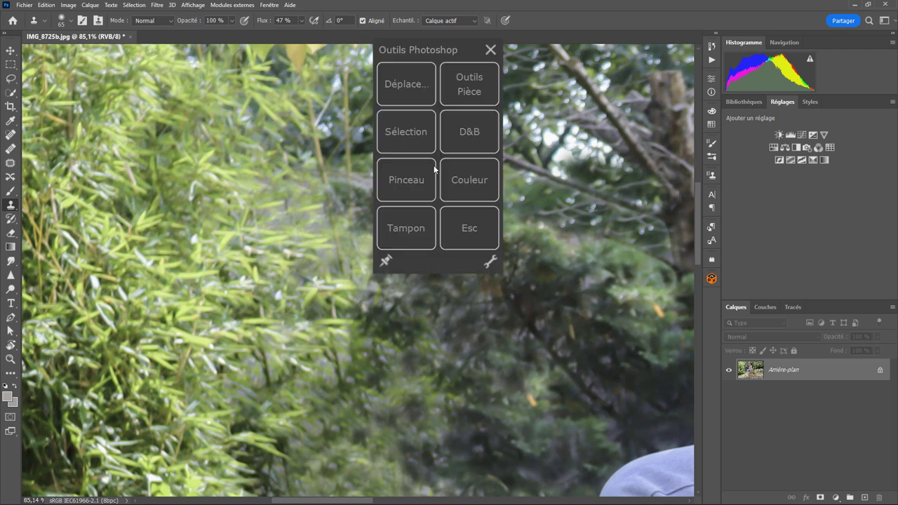
{"action": "middle_click", "coordinate": [433, 176]}
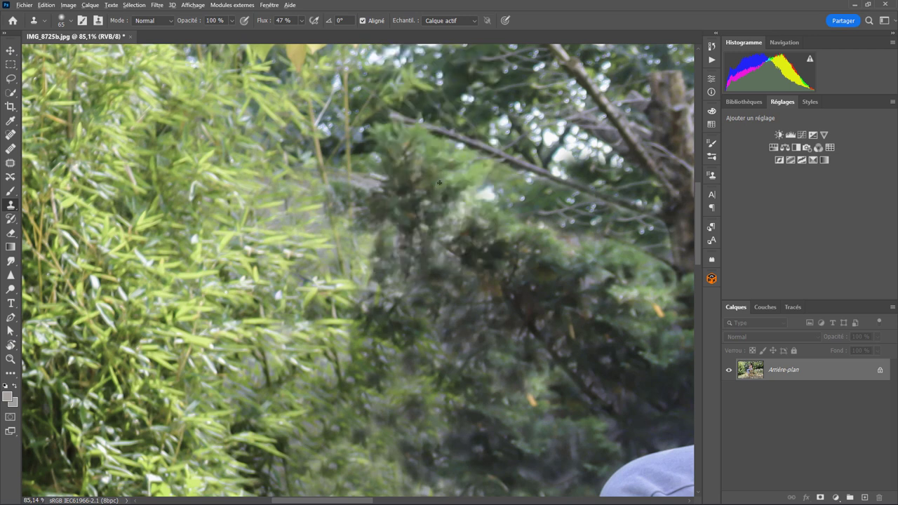
{"action": "left_click_drag", "start_coordinate": [365, 181], "coordinate": [436, 180]}
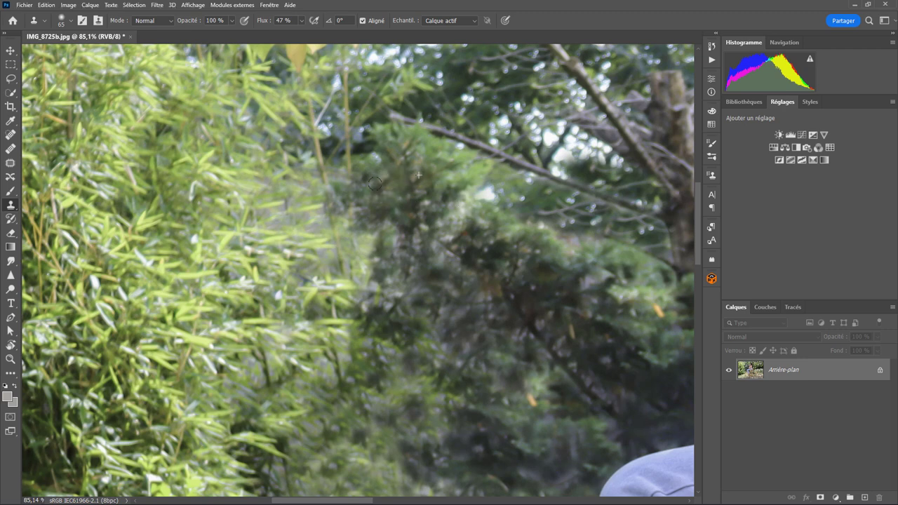
{"action": "scroll", "coordinate": [424, 217], "scroll_direction": "down", "scroll_amount": 5}
{"action": "scroll", "coordinate": [424, 265], "scroll_direction": "down", "scroll_amount": 3}
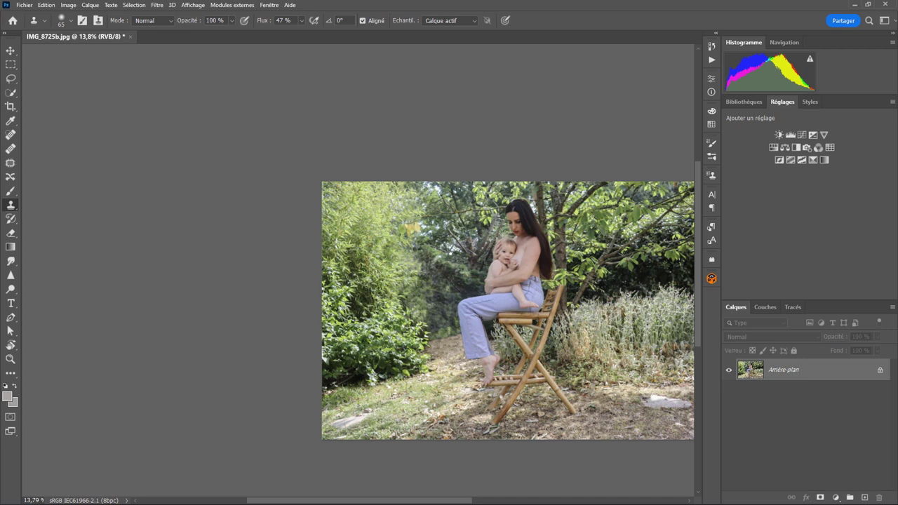
Blend the dark foliage beside the baby with more Clone Stamp strokes.
{"action": "left_click_drag", "start_coordinate": [491, 316], "coordinate": [355, 288]}
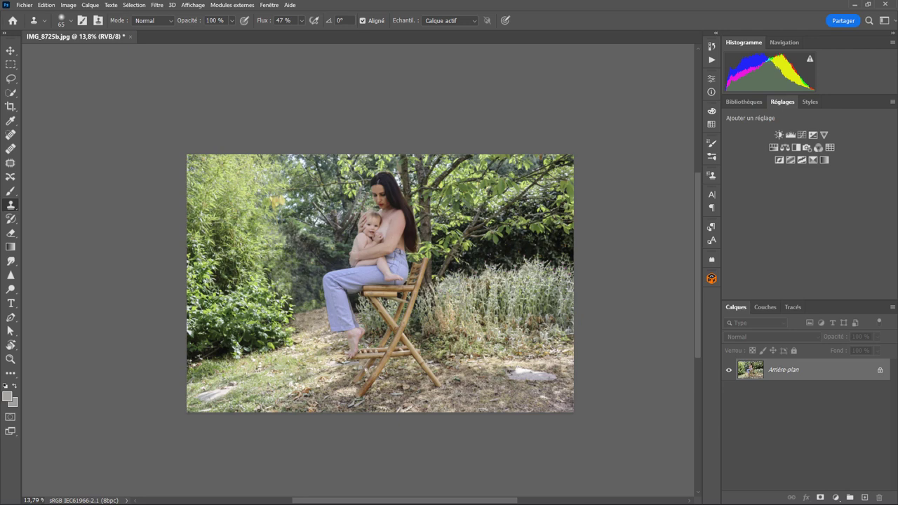
{"action": "scroll", "coordinate": [392, 251], "scroll_direction": "up", "scroll_amount": 2}
{"action": "scroll", "coordinate": [393, 251], "scroll_direction": "up", "scroll_amount": 2}
{"action": "scroll", "coordinate": [393, 251], "scroll_direction": "up", "scroll_amount": 2}
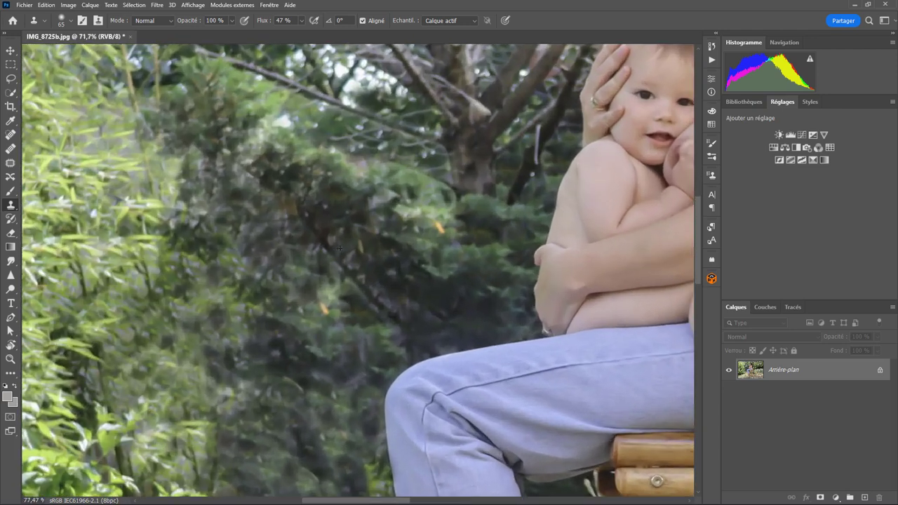
{"action": "scroll", "coordinate": [393, 251], "scroll_direction": "up", "scroll_amount": 1}
{"action": "scroll", "coordinate": [392, 253], "scroll_direction": "down", "scroll_amount": 1}
{"action": "left_click_drag", "start_coordinate": [365, 251], "coordinate": [353, 254]}
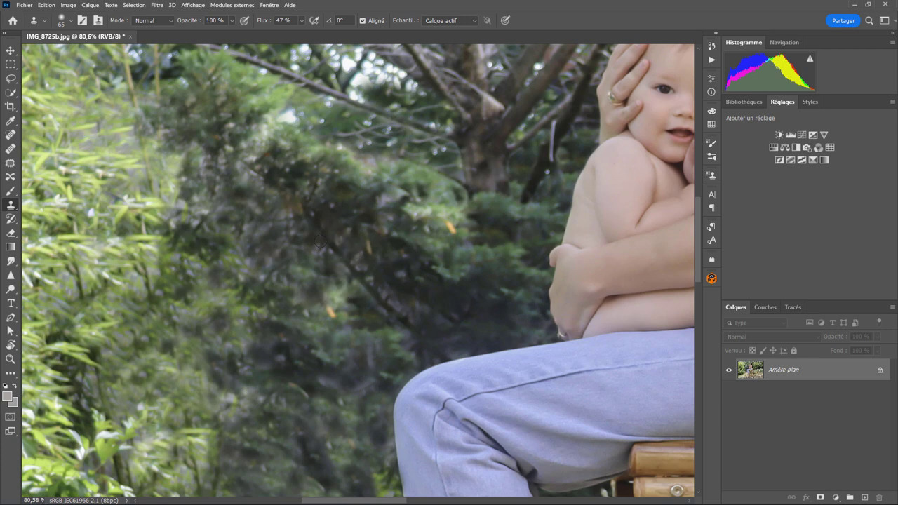
With the Patch tool, outline small distracting spots in the dark foliage.
{"action": "key", "text": "j"}
{"action": "scroll", "coordinate": [351, 230], "scroll_direction": "up", "scroll_amount": 1}
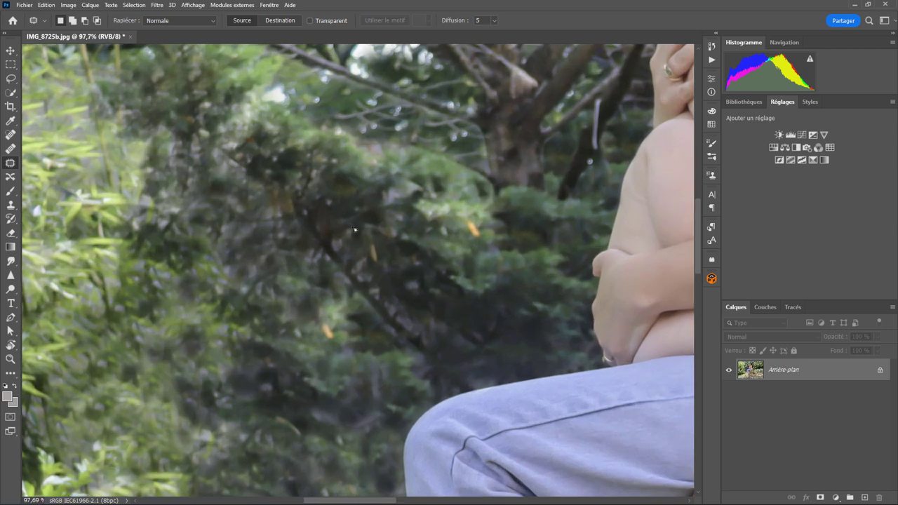
{"action": "scroll", "coordinate": [332, 204], "scroll_direction": "up", "scroll_amount": 1}
{"action": "left_click_drag", "start_coordinate": [343, 204], "coordinate": [328, 209]}
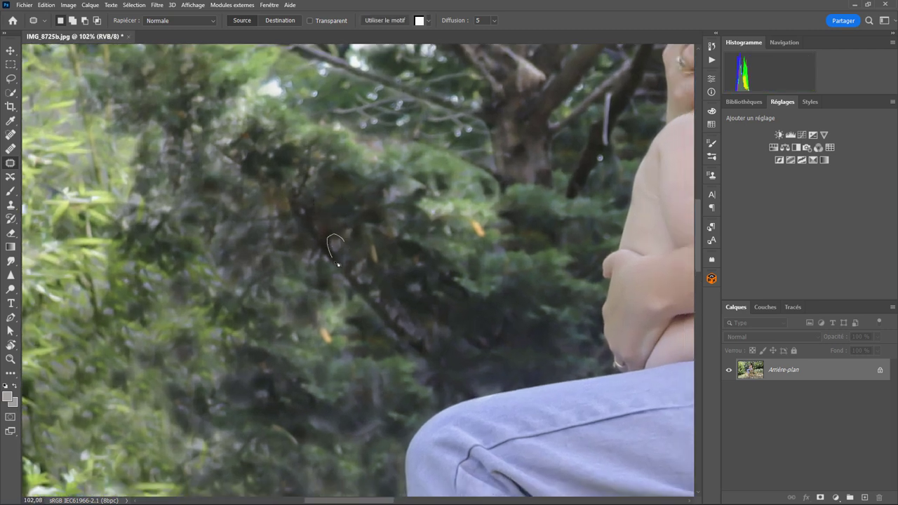
{"action": "left_click_drag", "start_coordinate": [338, 264], "coordinate": [335, 254]}
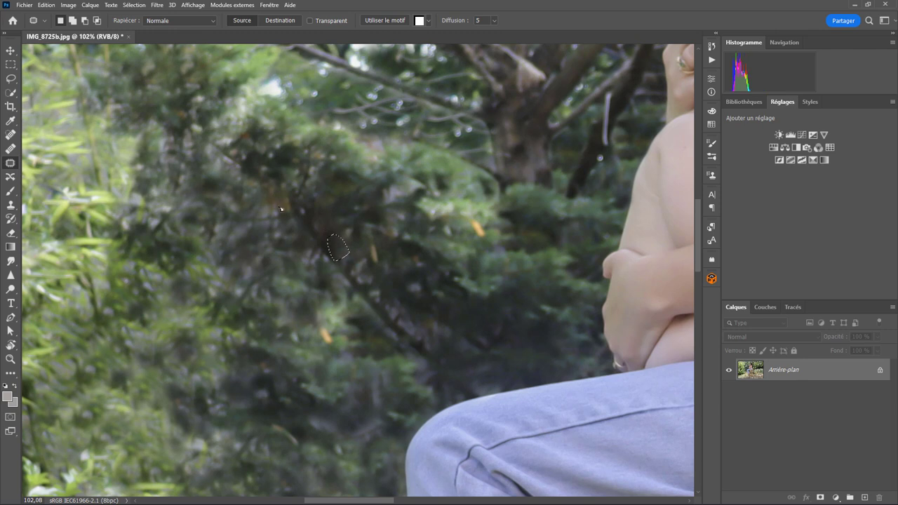
{"action": "left_click_drag", "start_coordinate": [287, 236], "coordinate": [281, 242]}
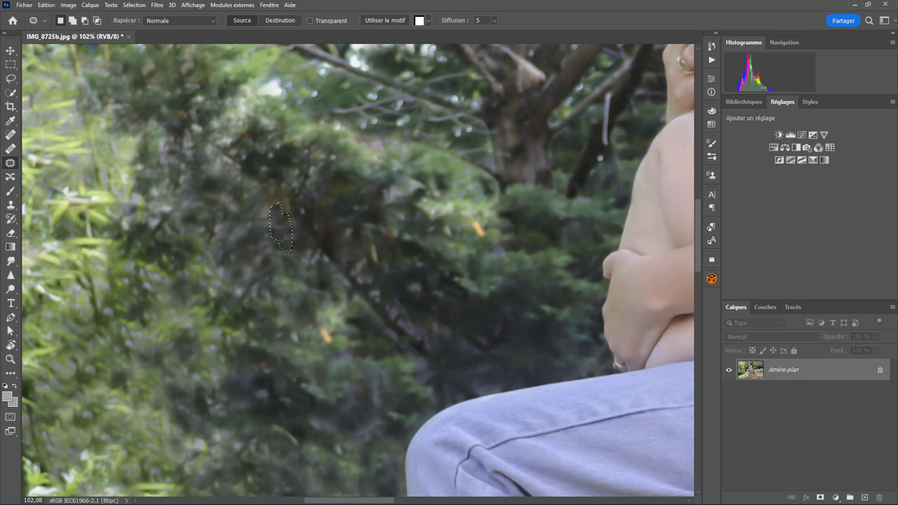
Patch the marked spots, a two-lobed area and an oval spot onto clean foliage.
{"action": "left_click_drag", "start_coordinate": [244, 207], "coordinate": [200, 204]}
{"action": "mouse_move", "coordinate": [336, 147]}
{"action": "left_mouse_down"}
{"action": "mouse_move", "coordinate": [327, 169]}
{"action": "mouse_move", "coordinate": [351, 190]}
{"action": "mouse_move", "coordinate": [337, 253]}
{"action": "left_mouse_up"}
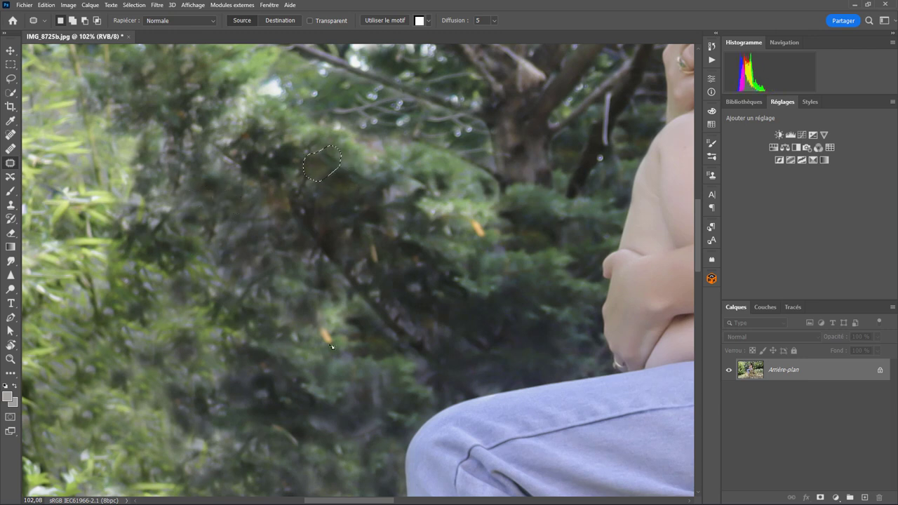
{"action": "mouse_move", "coordinate": [303, 331]}
{"action": "left_mouse_down"}
{"action": "mouse_move", "coordinate": [294, 347]}
{"action": "mouse_move", "coordinate": [309, 365]}
{"action": "left_mouse_up"}
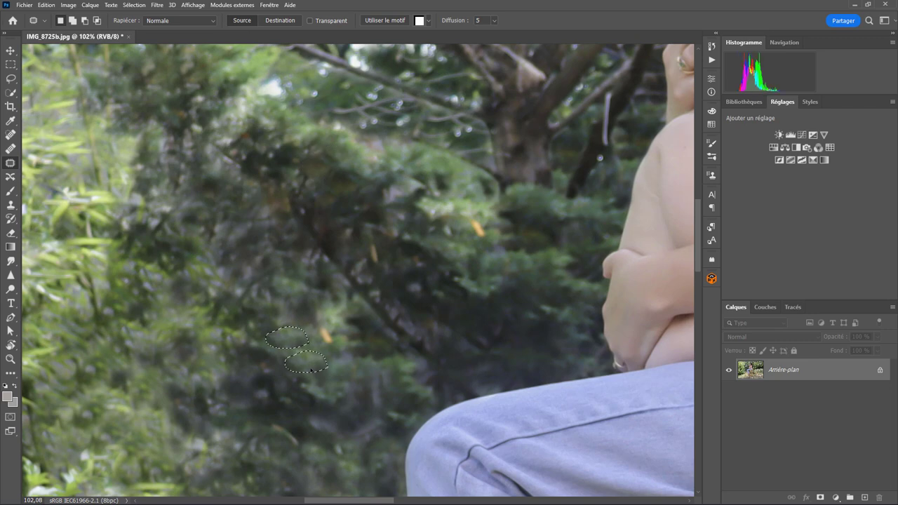
{"action": "scroll", "coordinate": [309, 421], "scroll_direction": "down", "scroll_amount": 5}
{"action": "scroll", "coordinate": [309, 452], "scroll_direction": "down", "scroll_amount": 2}
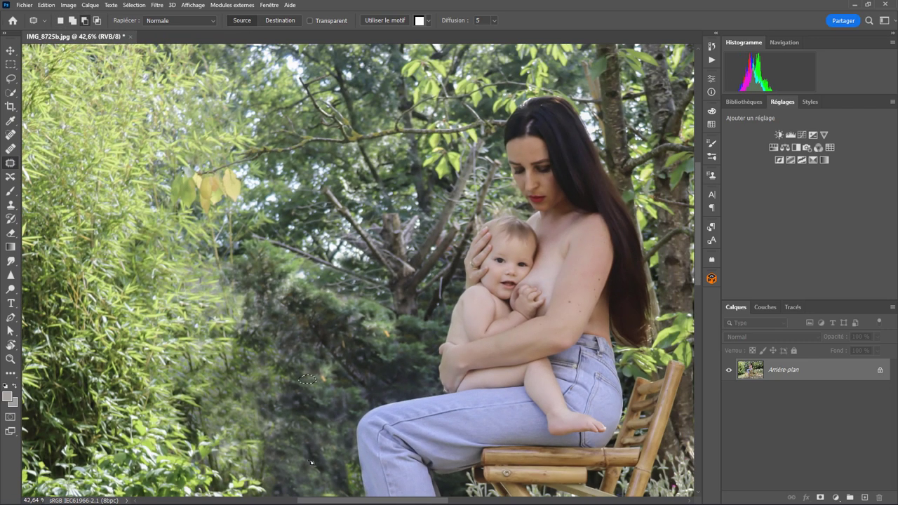
{"action": "scroll", "coordinate": [315, 431], "scroll_direction": "down", "scroll_amount": 2}
{"action": "scroll", "coordinate": [320, 417], "scroll_direction": "down", "scroll_amount": 1}
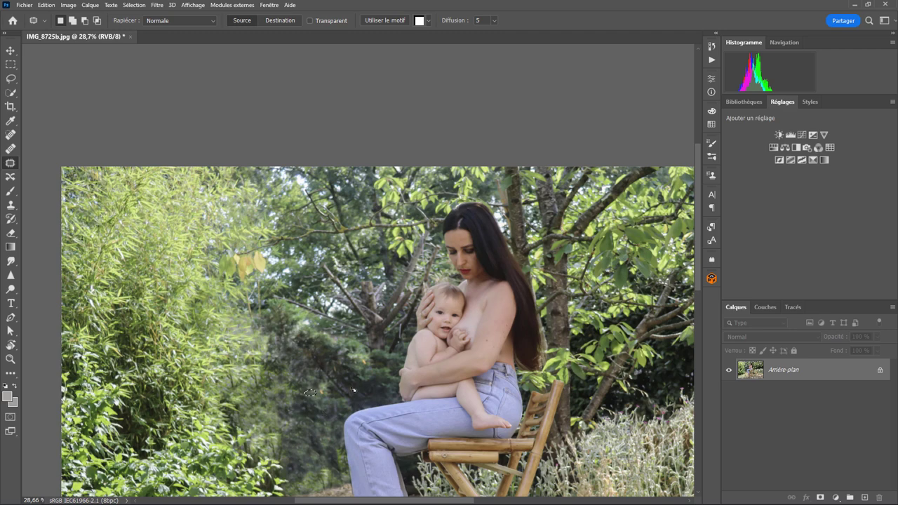
{"action": "left_click_drag", "start_coordinate": [321, 416], "coordinate": [301, 335]}
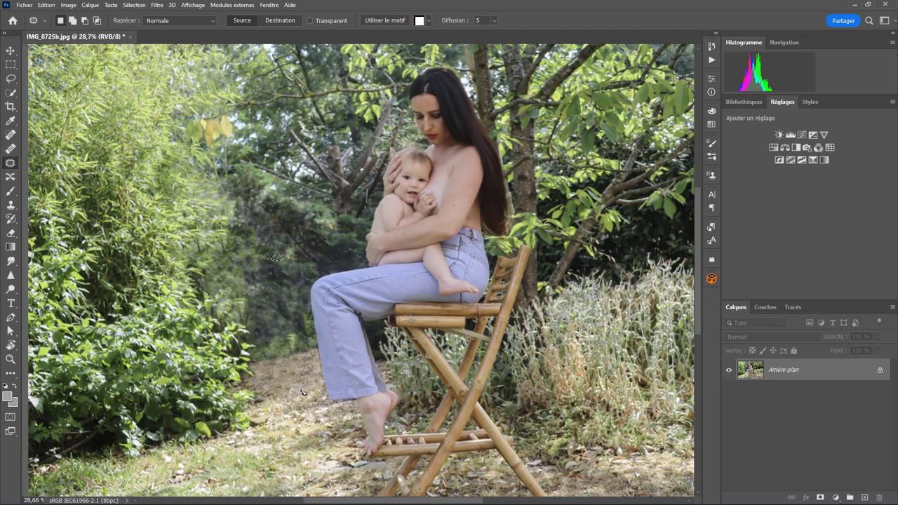
Patch small spots on the ground left of the jeans and on the path, deselecting each.
{"action": "scroll", "coordinate": [344, 294], "scroll_direction": "up", "scroll_amount": 2}
{"action": "scroll", "coordinate": [352, 289], "scroll_direction": "up", "scroll_amount": 3}
{"action": "left_click_drag", "start_coordinate": [356, 281], "coordinate": [354, 301]}
{"action": "key", "text": "ctrl+d"}
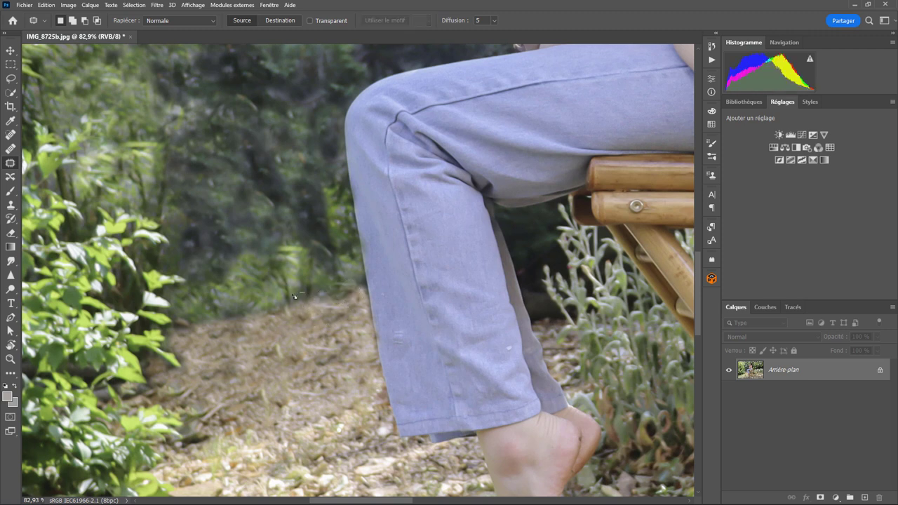
{"action": "left_click_drag", "start_coordinate": [294, 297], "coordinate": [311, 329]}
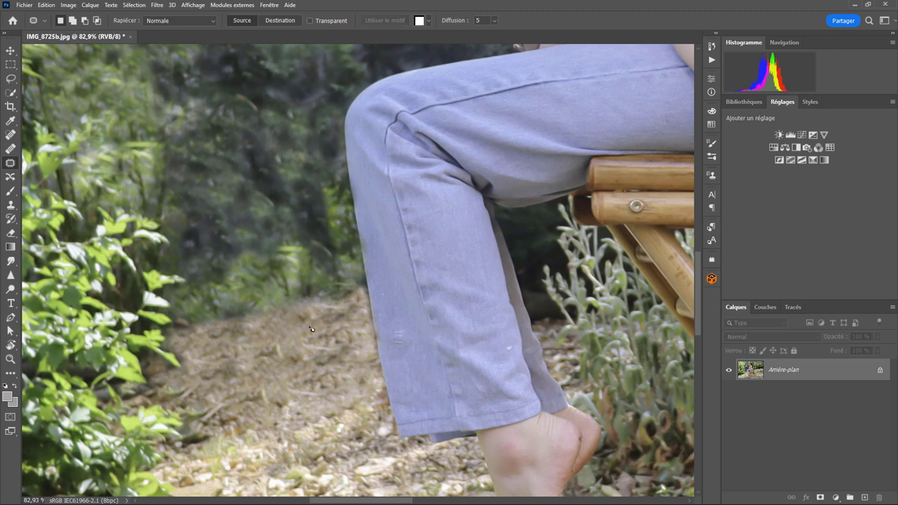
{"action": "key", "text": "ctrl+d"}
Patch two more path spots, deselect, and zoom out to see the whole photo.
{"action": "left_click_drag", "start_coordinate": [348, 306], "coordinate": [343, 311]}
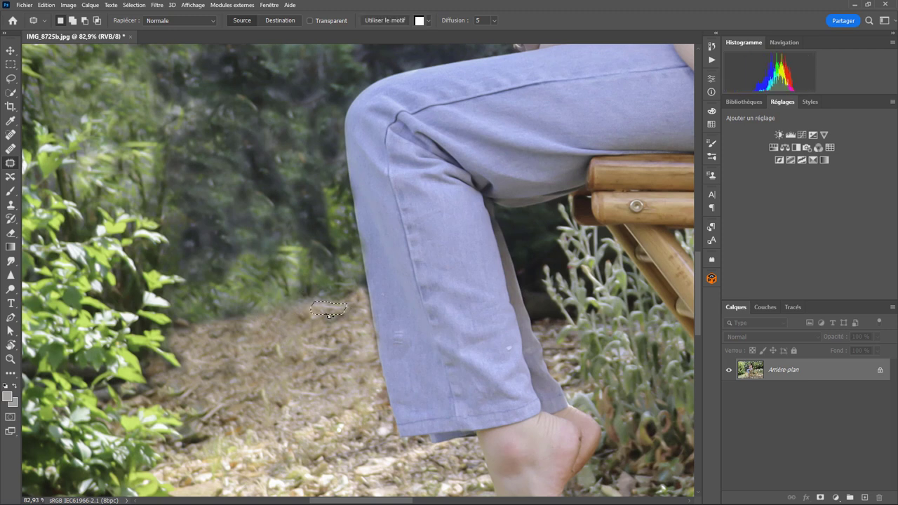
{"action": "left_click_drag", "start_coordinate": [248, 314], "coordinate": [257, 340]}
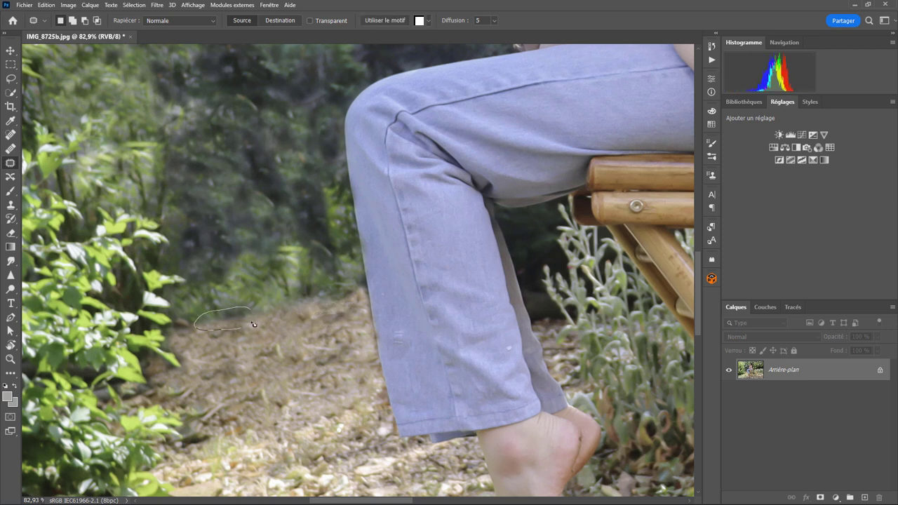
{"action": "key", "text": "ctrl+d"}
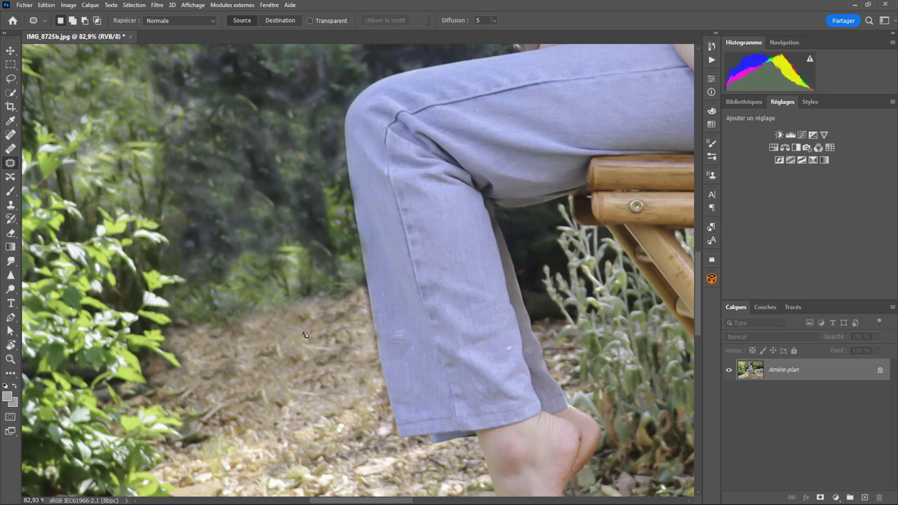
{"action": "scroll", "coordinate": [326, 337], "scroll_direction": "down", "scroll_amount": 5}
{"action": "scroll", "coordinate": [325, 369], "scroll_direction": "down", "scroll_amount": 2}
{"action": "scroll", "coordinate": [323, 370], "scroll_direction": "down", "scroll_amount": 2}
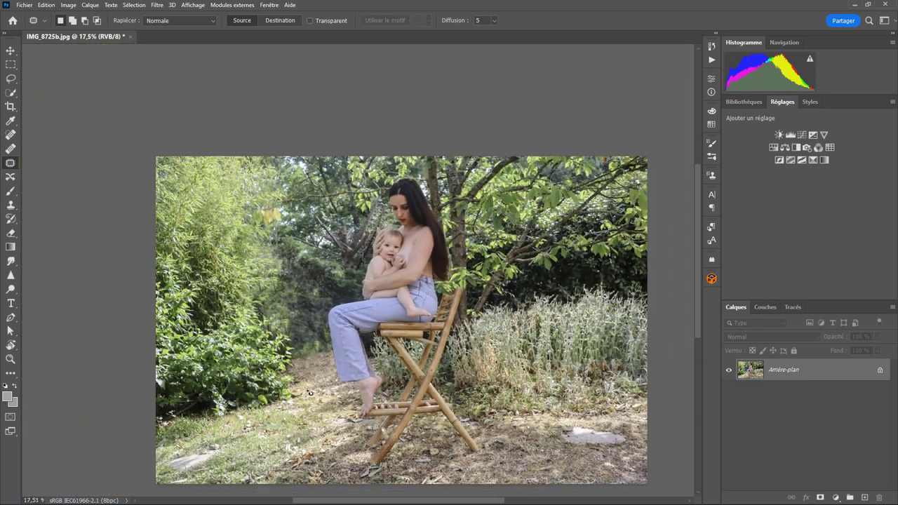
{"action": "scroll", "coordinate": [320, 370], "scroll_direction": "down", "scroll_amount": 1}
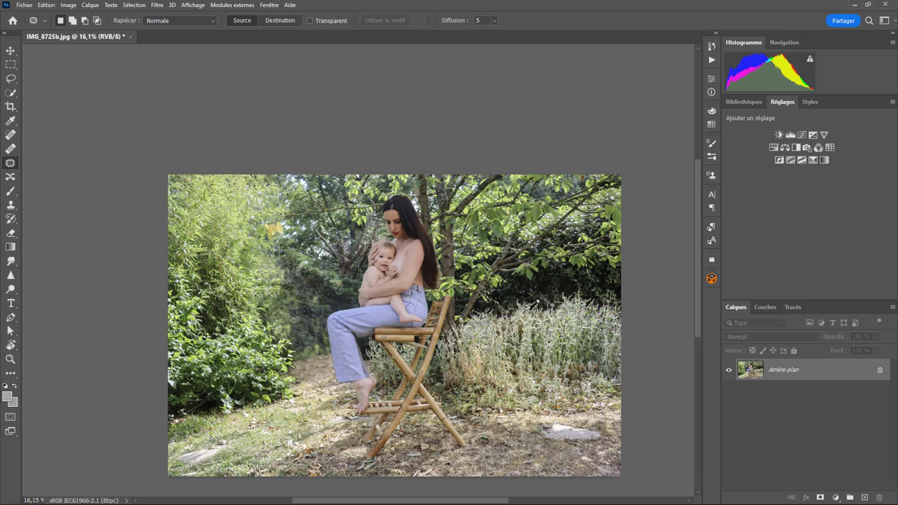
Zoom into the flowering plants and patch a small distracting spot in the hedge.
{"action": "scroll", "coordinate": [517, 342], "scroll_direction": "up", "scroll_amount": 3}
{"action": "scroll", "coordinate": [516, 342], "scroll_direction": "up", "scroll_amount": 2}
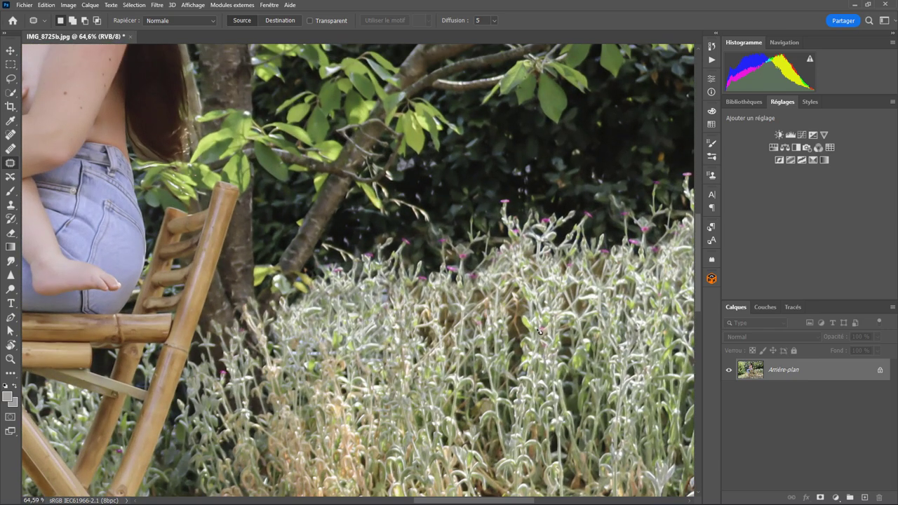
{"action": "left_click_drag", "start_coordinate": [549, 325], "coordinate": [276, 298]}
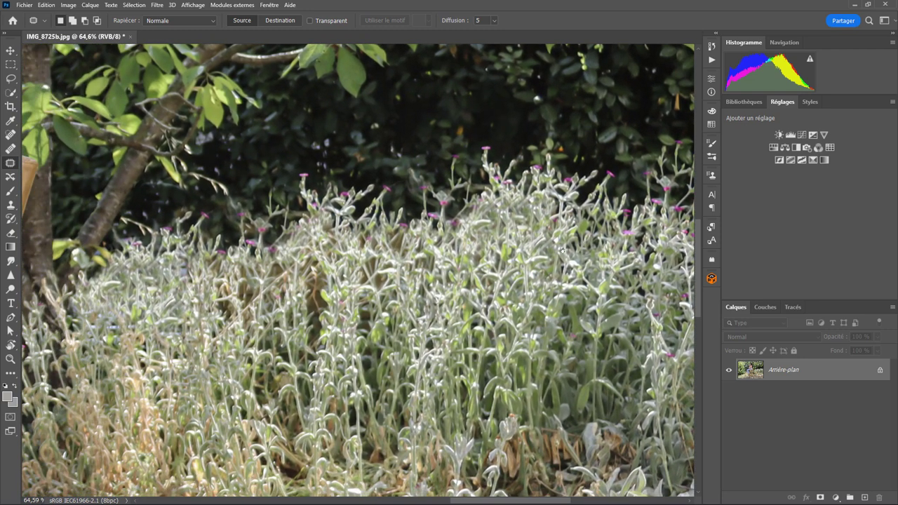
{"action": "left_click_drag", "start_coordinate": [372, 263], "coordinate": [449, 261]}
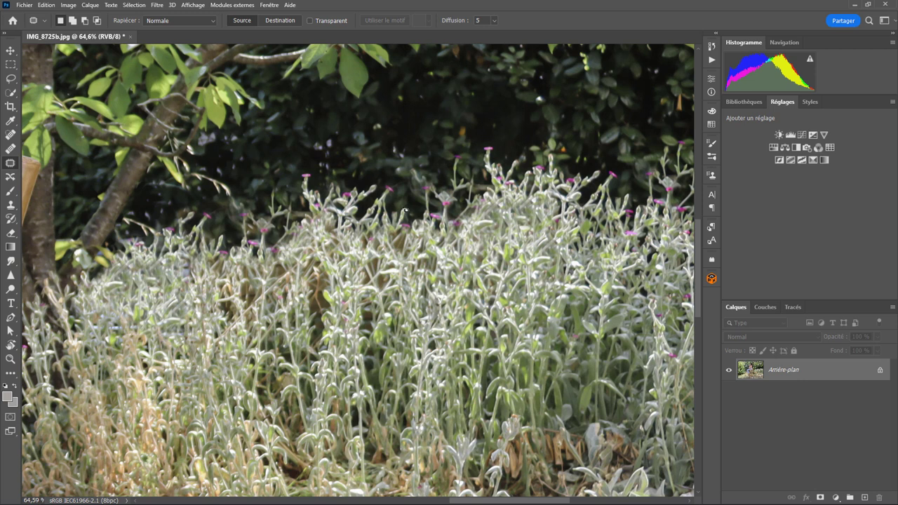
{"action": "mouse_move", "coordinate": [401, 187]}
{"action": "left_mouse_down"}
{"action": "mouse_move", "coordinate": [390, 202]}
{"action": "mouse_move", "coordinate": [409, 215]}
{"action": "left_mouse_up"}
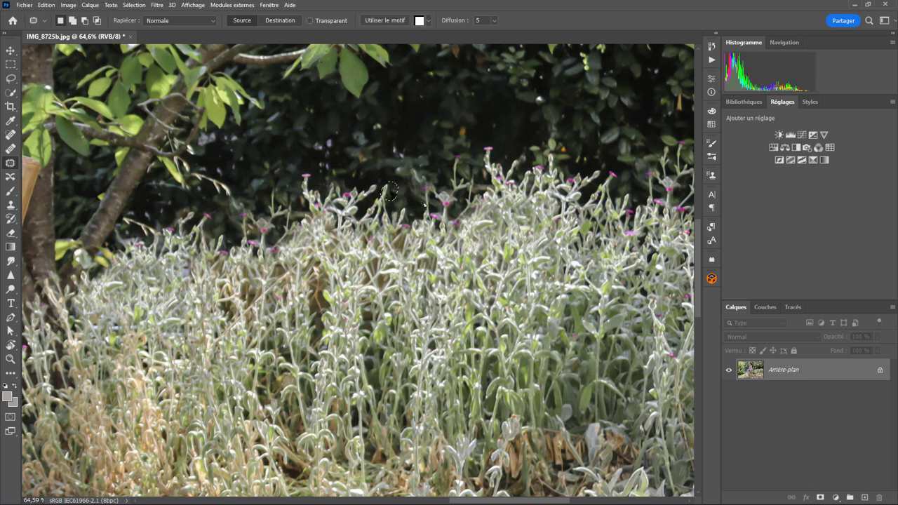
{"action": "key", "text": "ctrl+d"}
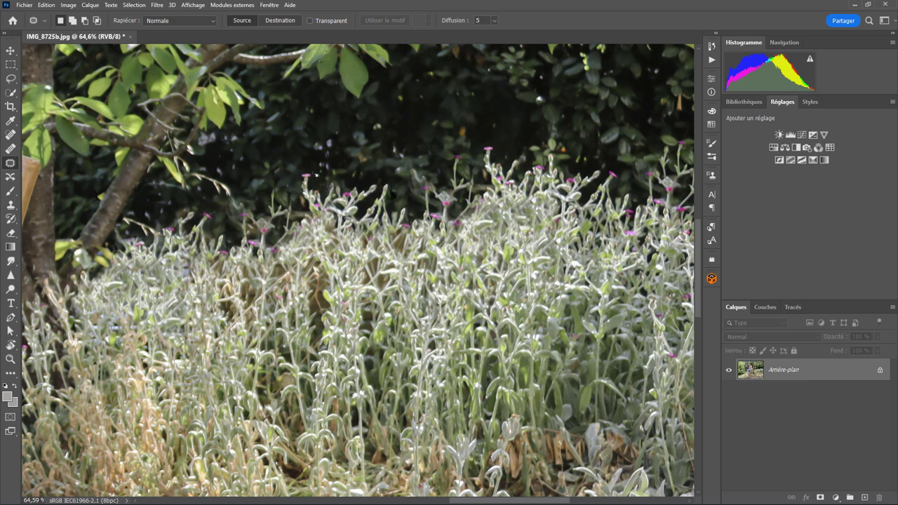
Patch another stray spot above the plants onto clean hedge, then deselect.
{"action": "left_click_drag", "start_coordinate": [319, 182], "coordinate": [313, 191]}
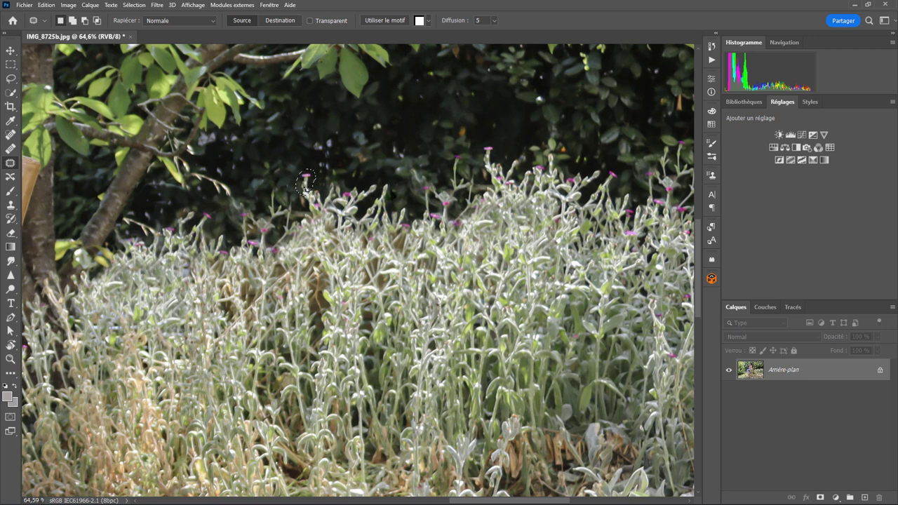
{"action": "mouse_move", "coordinate": [386, 187]}
{"action": "left_mouse_down"}
{"action": "mouse_move", "coordinate": [378, 189]}
{"action": "mouse_move", "coordinate": [398, 213]}
{"action": "left_mouse_up"}
{"action": "left_click_drag", "start_coordinate": [398, 213], "coordinate": [394, 214]}
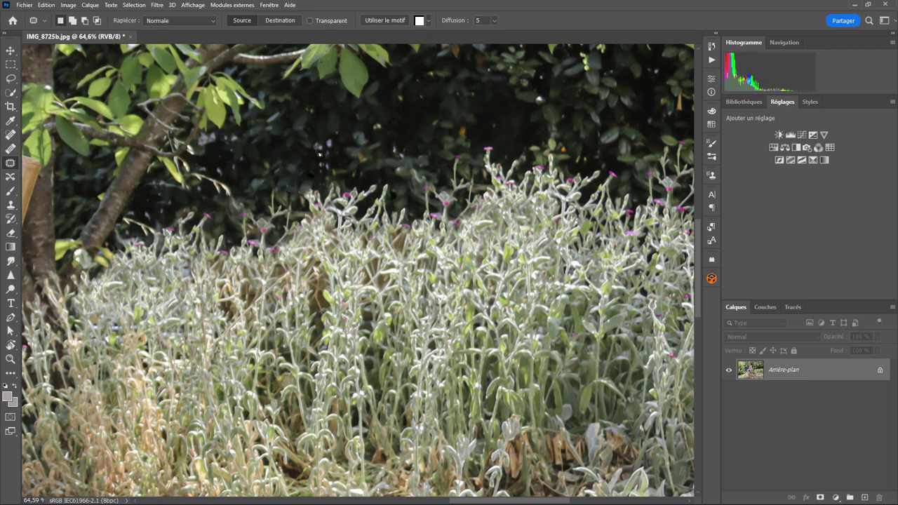
{"action": "left_click", "coordinate": [317, 151]}
{"action": "scroll", "coordinate": [379, 282], "scroll_direction": "down", "scroll_amount": 5}
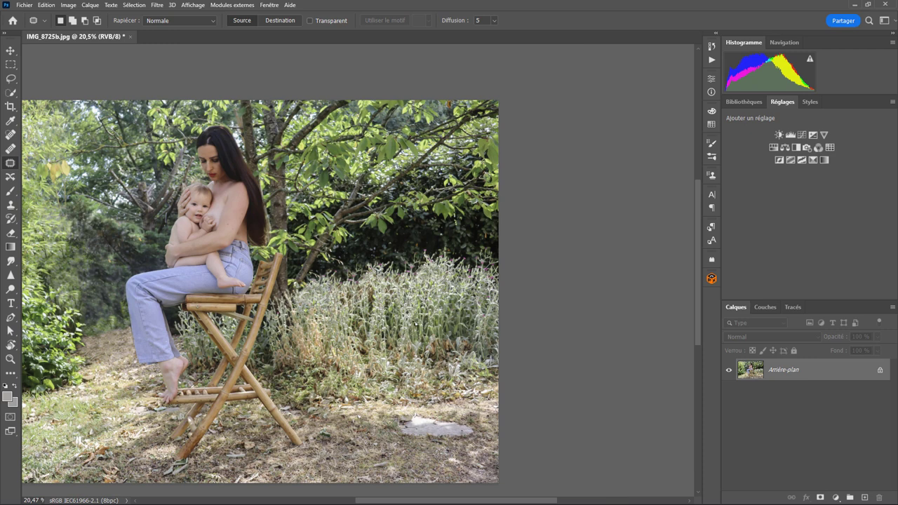
{"action": "left_click_drag", "start_coordinate": [325, 231], "coordinate": [439, 217]}
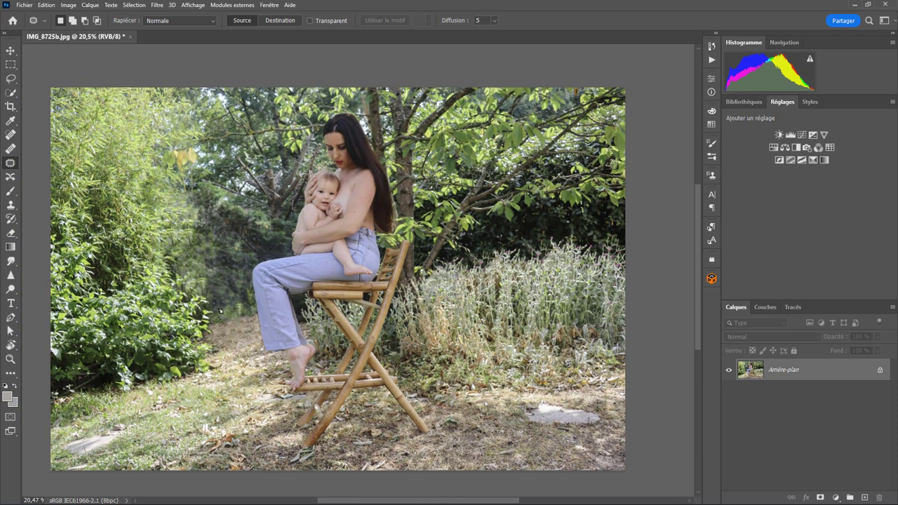
{"action": "scroll", "coordinate": [280, 242], "scroll_direction": "up", "scroll_amount": 5}
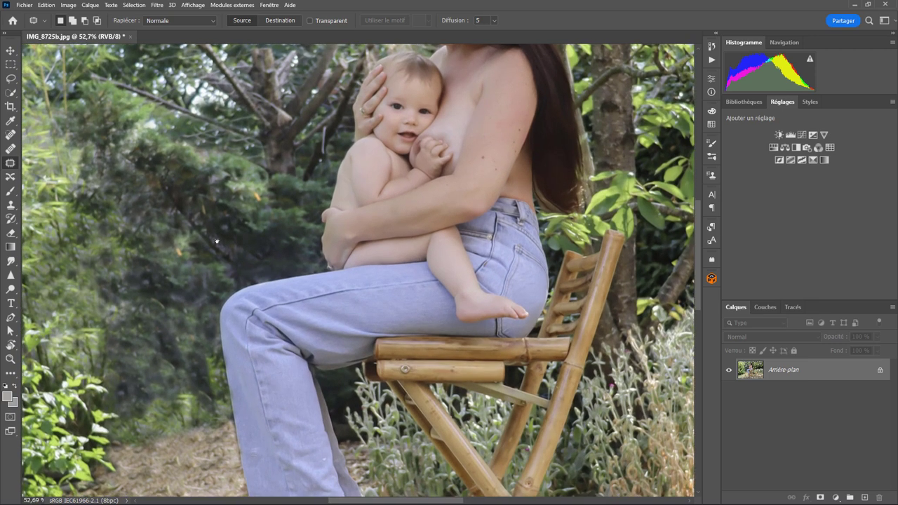
{"action": "left_click_drag", "start_coordinate": [248, 280], "coordinate": [283, 102]}
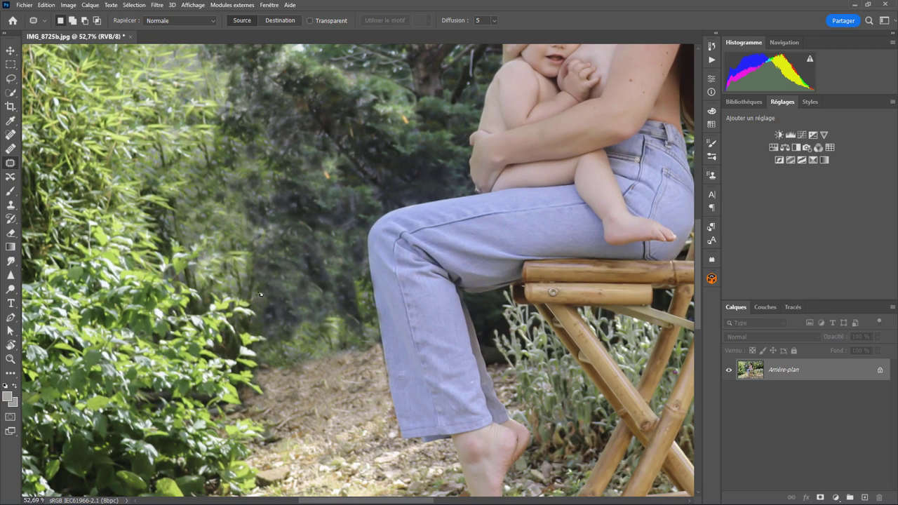
{"action": "scroll", "coordinate": [260, 294], "scroll_direction": "down", "scroll_amount": 3}
{"action": "scroll", "coordinate": [263, 267], "scroll_direction": "down", "scroll_amount": 2}
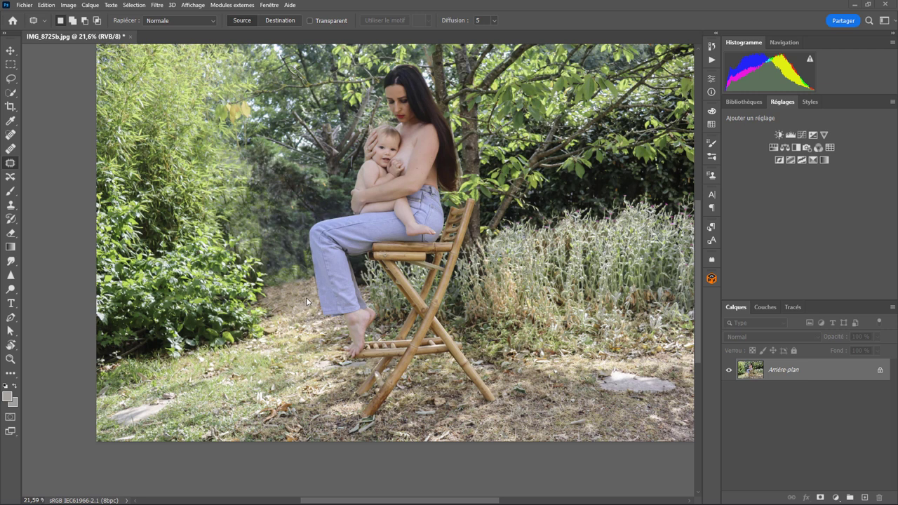
Add an Exposure adjustment layer at -1,28 and invert its mask via Image > Adjustments > Invert.
{"action": "left_click", "coordinate": [836, 498]}
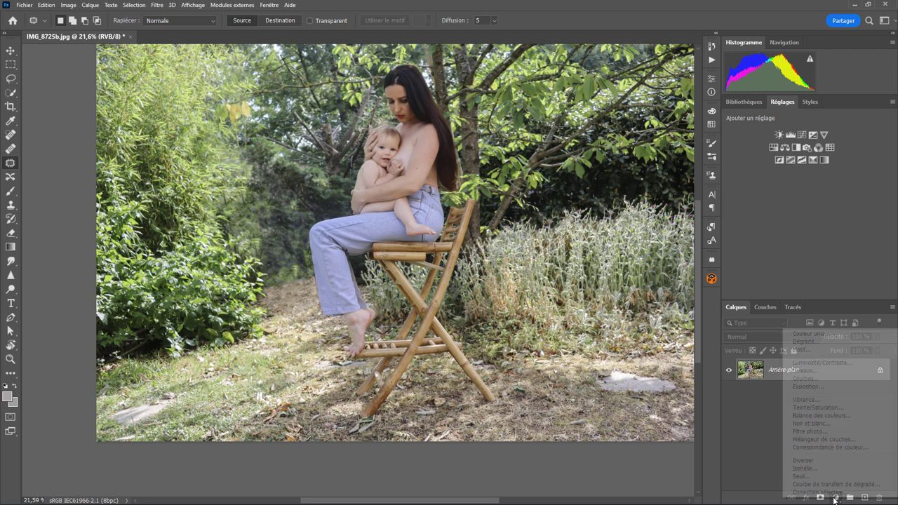
{"action": "left_click", "coordinate": [816, 386]}
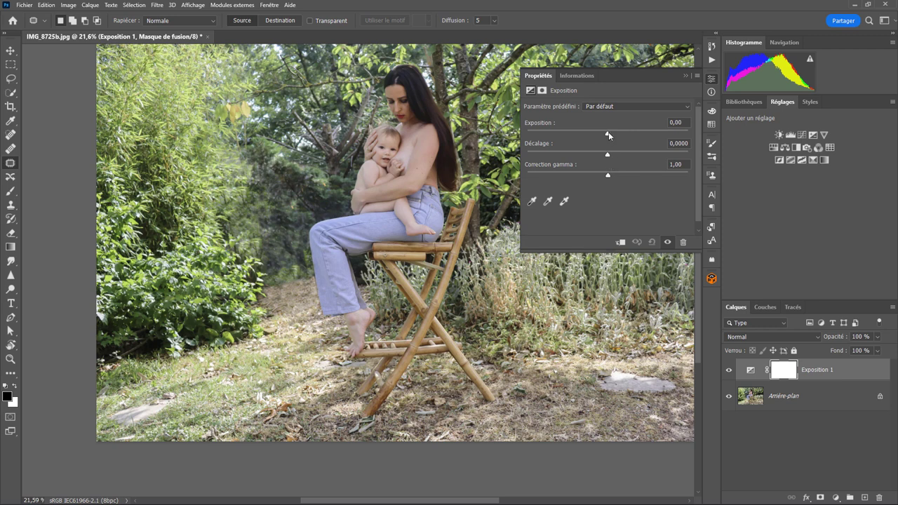
{"action": "left_click_drag", "start_coordinate": [608, 133], "coordinate": [591, 133]}
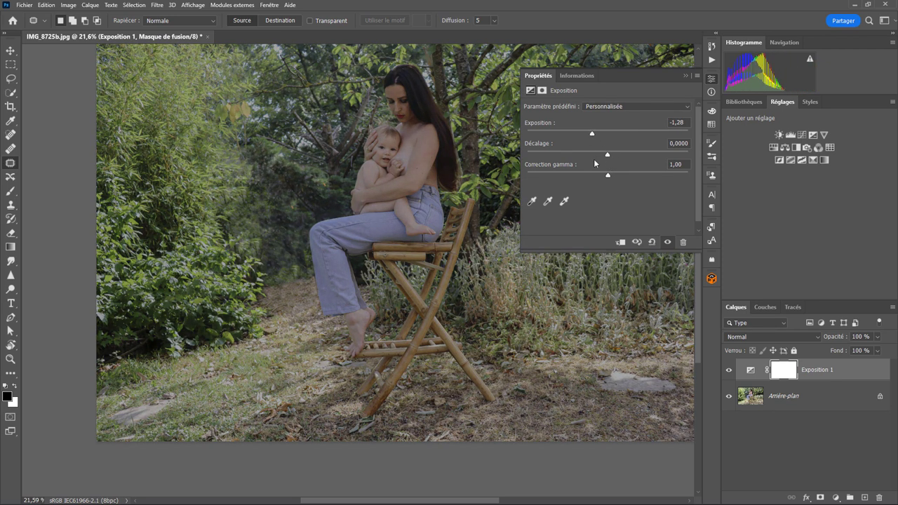
{"action": "left_click", "coordinate": [779, 372]}
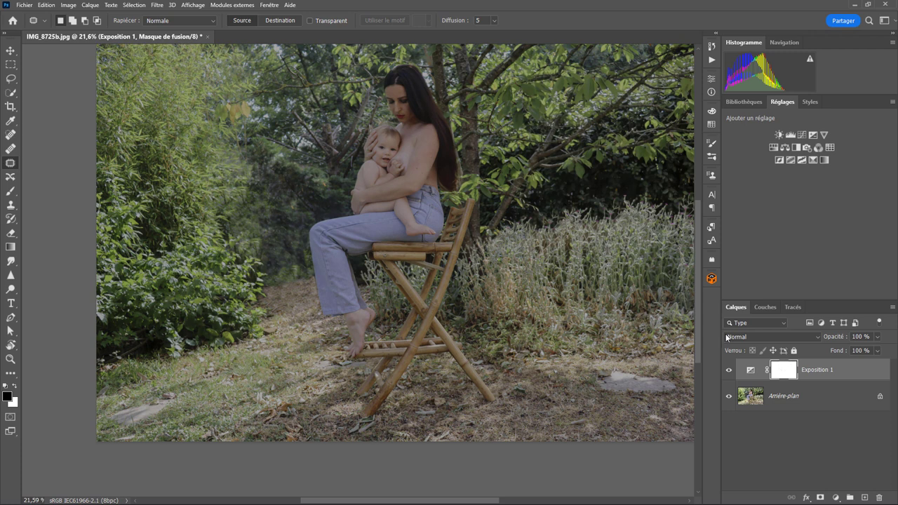
{"action": "left_click", "coordinate": [70, 5]}
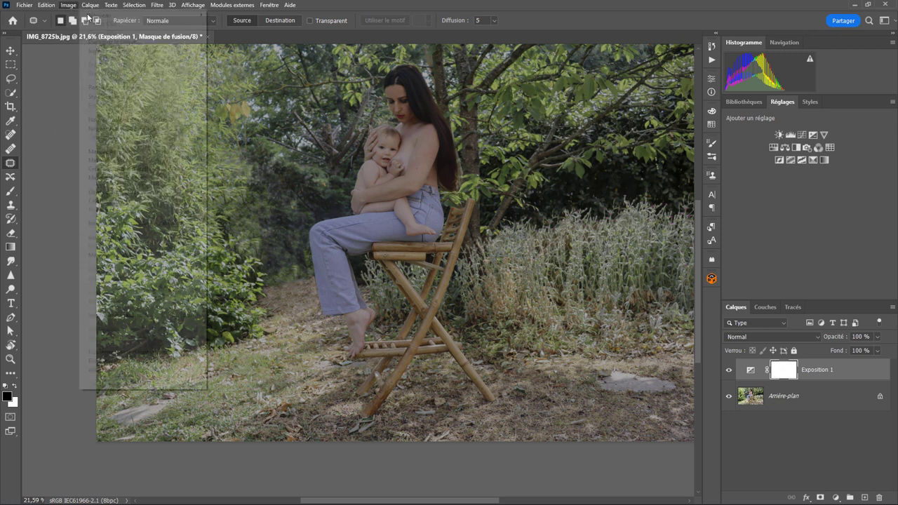
{"action": "mouse_move", "coordinate": [78, 28]}
{"action": "left_click", "coordinate": [220, 138]}
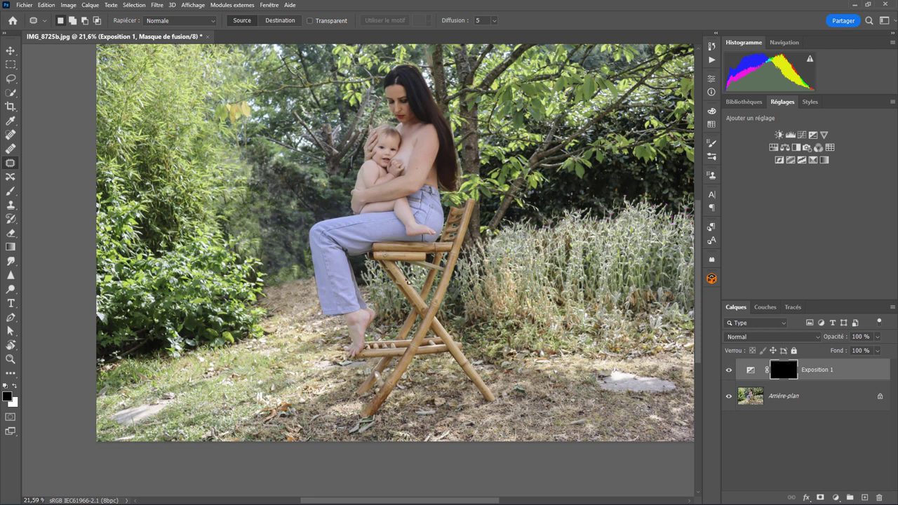
Select the Brush tool with white foreground and set its flow to 3%.
{"action": "left_click", "coordinate": [11, 192]}
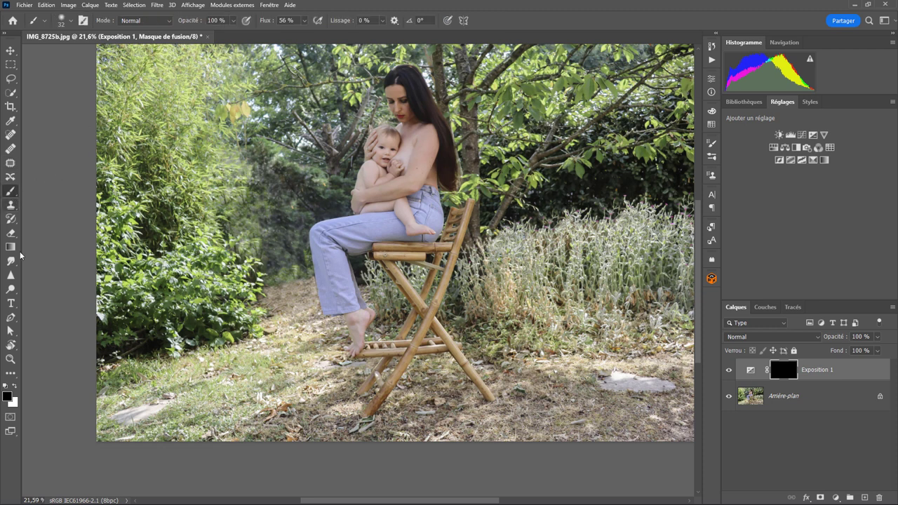
{"action": "left_click", "coordinate": [15, 387]}
{"action": "left_click", "coordinate": [304, 21]}
{"action": "left_click_drag", "start_coordinate": [304, 31], "coordinate": [281, 37]}
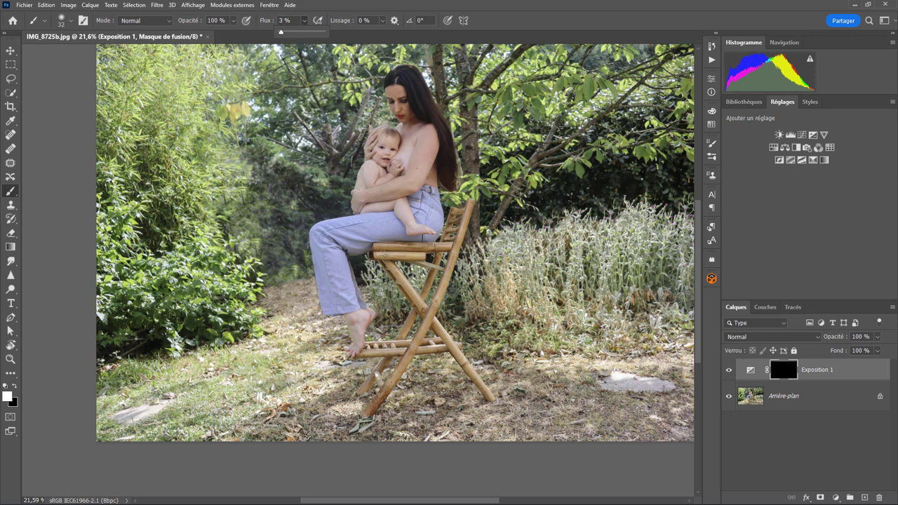
{"action": "left_click_drag", "start_coordinate": [291, 203], "coordinate": [308, 203]}
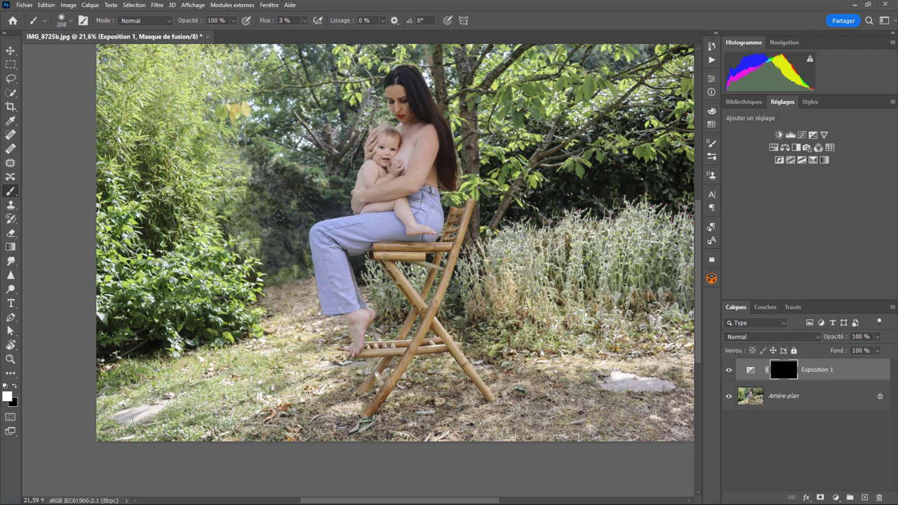
Paint darkening onto the mask over foliage left of the woman, toggling the layer to compare.
{"action": "left_click_drag", "start_coordinate": [246, 226], "coordinate": [256, 247]}
{"action": "left_click", "coordinate": [728, 371]}
{"action": "left_click", "coordinate": [728, 371]}
{"action": "left_click", "coordinate": [728, 371]}
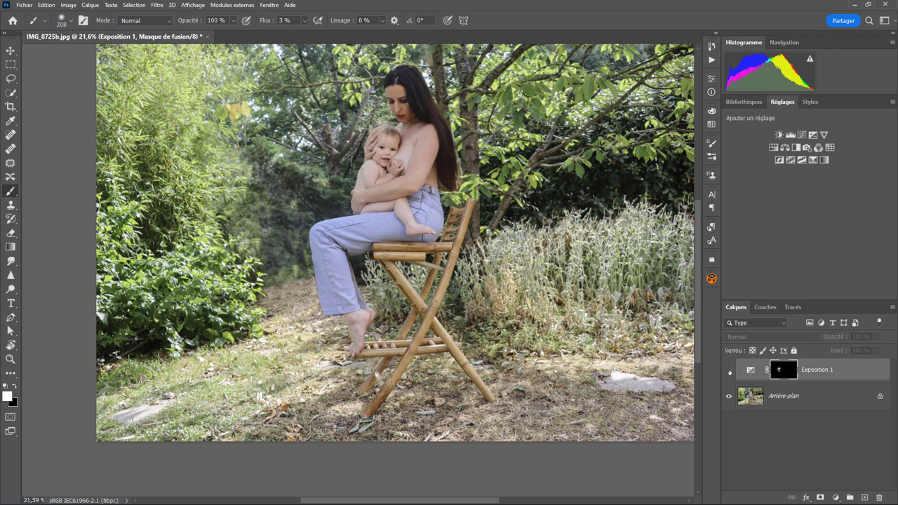
{"action": "left_click", "coordinate": [729, 371]}
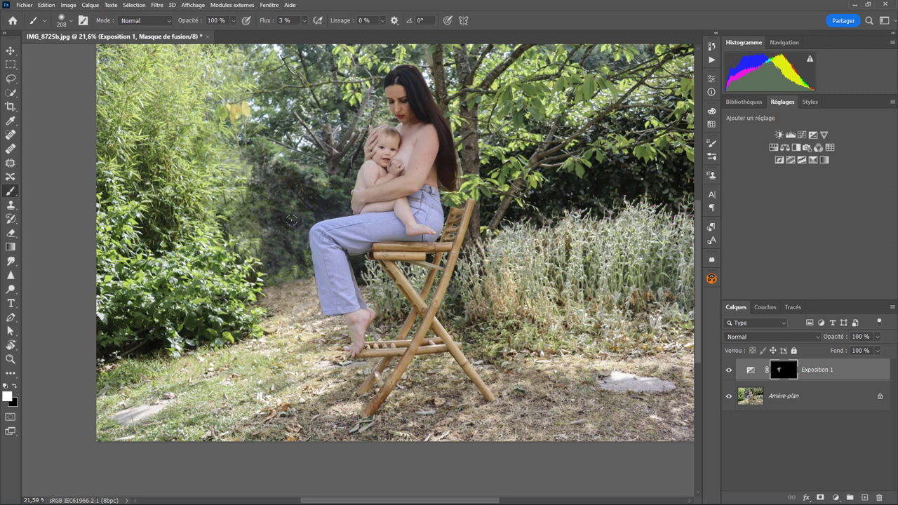
Raise the brush flow to about 11% and target the Exposure adjustment thumbnail.
{"action": "left_click", "coordinate": [304, 21]}
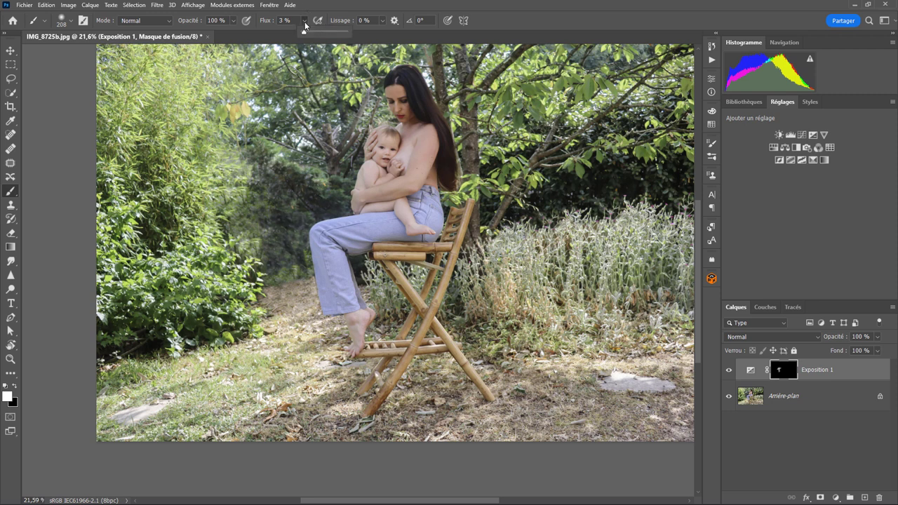
{"action": "left_click_drag", "start_coordinate": [303, 33], "coordinate": [307, 33]}
{"action": "left_click", "coordinate": [288, 219]}
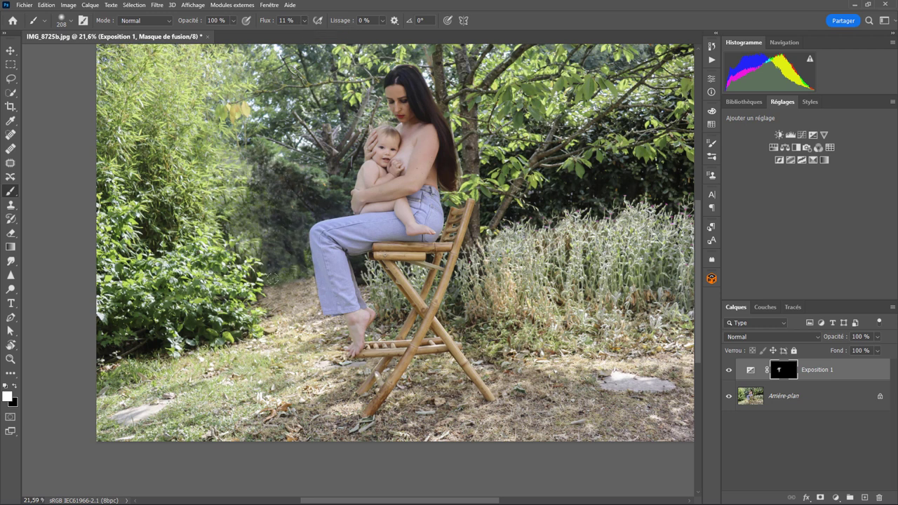
{"action": "left_click", "coordinate": [750, 371]}
Deepen the Exposure adjustment to -1,94 in Properties and zoom out to review.
{"action": "double_click", "coordinate": [749, 371]}
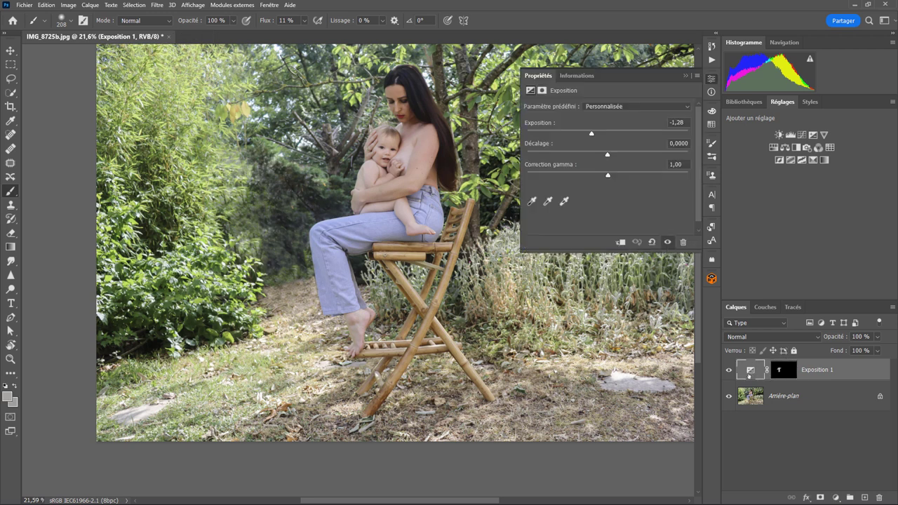
{"action": "left_click_drag", "start_coordinate": [591, 136], "coordinate": [584, 136]}
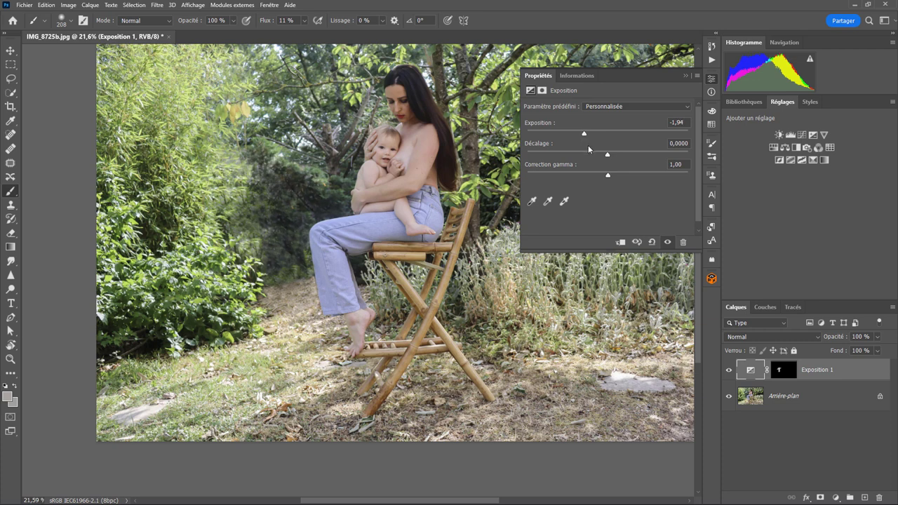
{"action": "scroll", "coordinate": [467, 388], "scroll_direction": "down", "scroll_amount": 1}
{"action": "scroll", "coordinate": [476, 383], "scroll_direction": "down", "scroll_amount": 2}
{"action": "scroll", "coordinate": [484, 384], "scroll_direction": "down", "scroll_amount": 1}
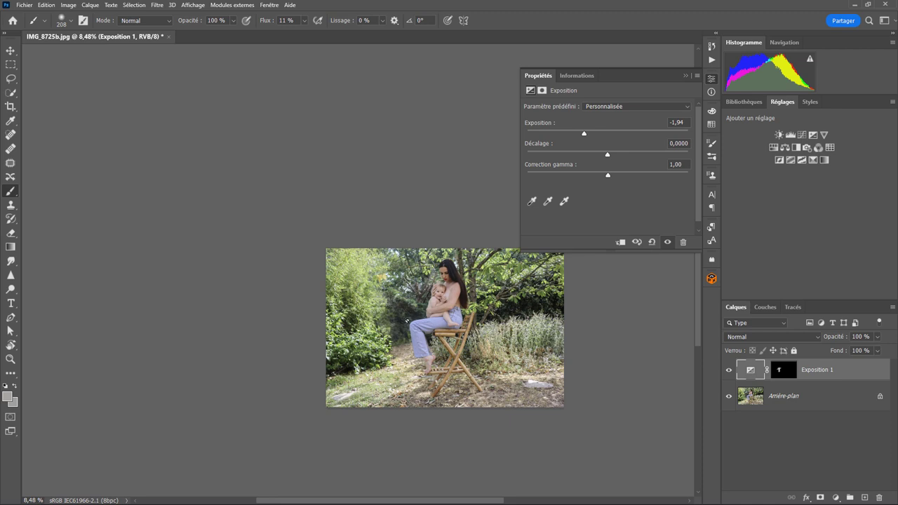